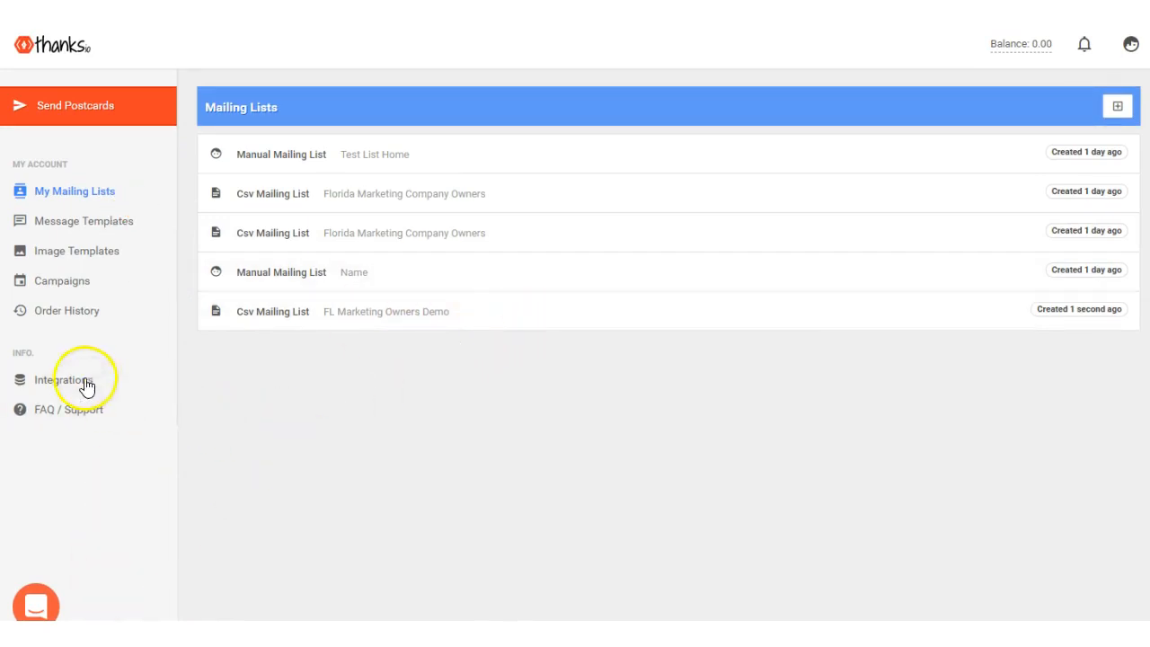
{"action": "mouse_move", "coordinate": [238, 468]}
{"action": "left_mouse_down"}
{"action": "mouse_move", "coordinate": [105, 314]}
{"action": "mouse_move", "coordinate": [83, 328]}
{"action": "mouse_move", "coordinate": [115, 286]}
{"action": "left_mouse_up"}
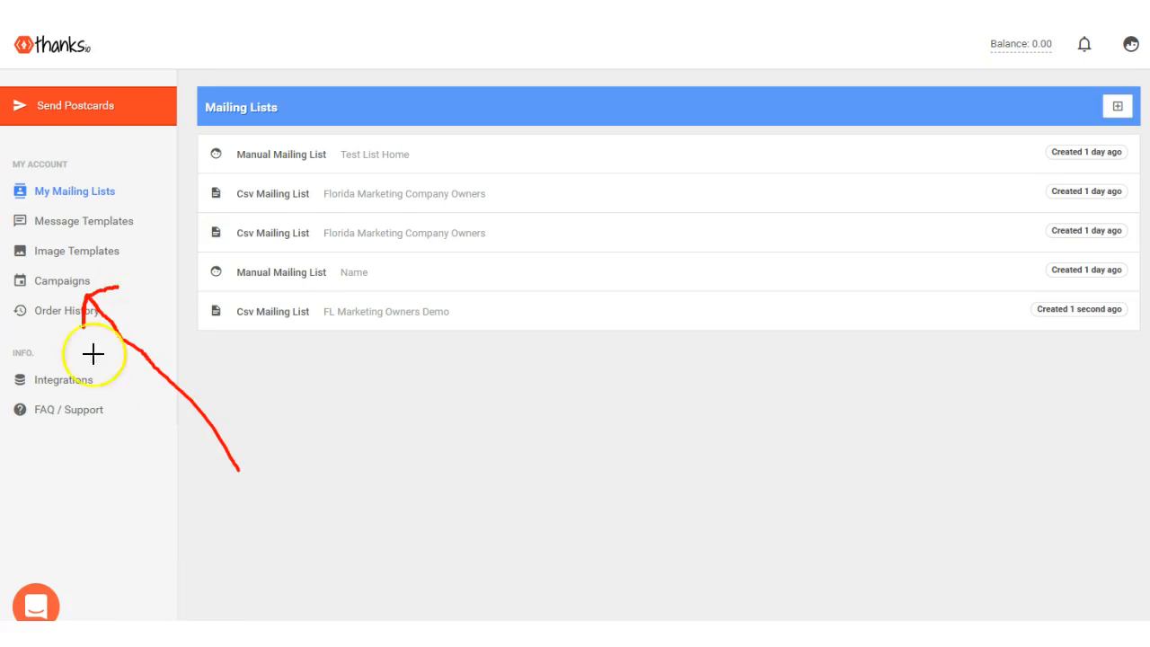
{"action": "key", "text": "Escape"}
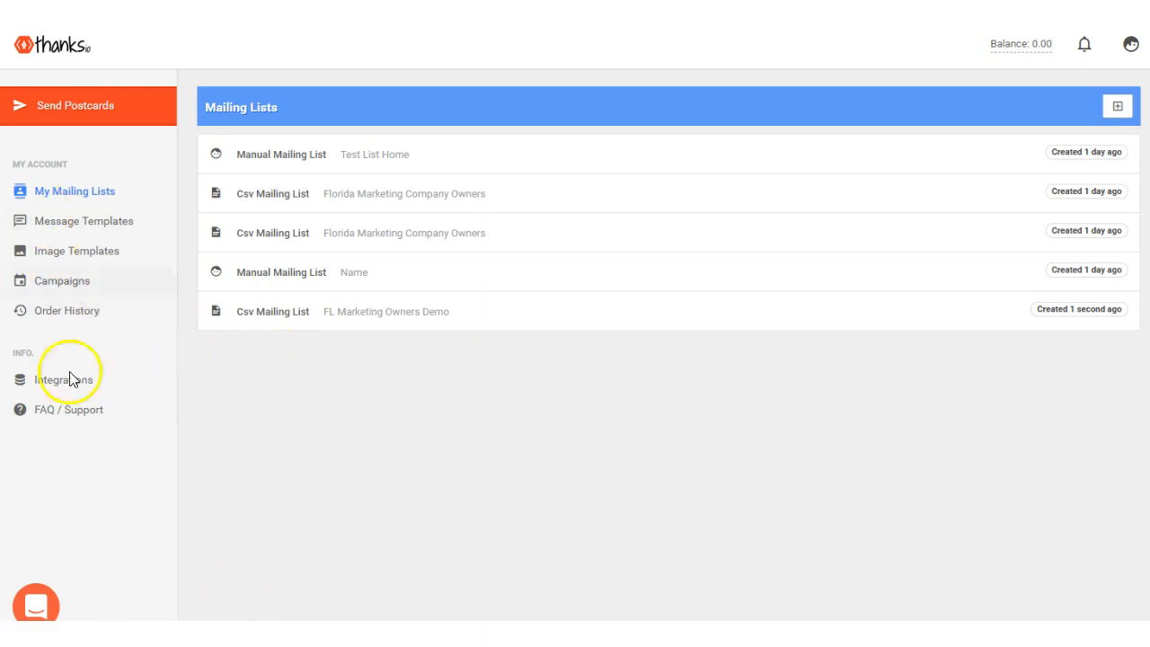
{"action": "mouse_move", "coordinate": [863, 280]}
{"action": "left_mouse_down"}
{"action": "mouse_move", "coordinate": [940, 242]}
{"action": "mouse_move", "coordinate": [1073, 118]}
{"action": "mouse_move", "coordinate": [1081, 135]}
{"action": "left_mouse_up"}
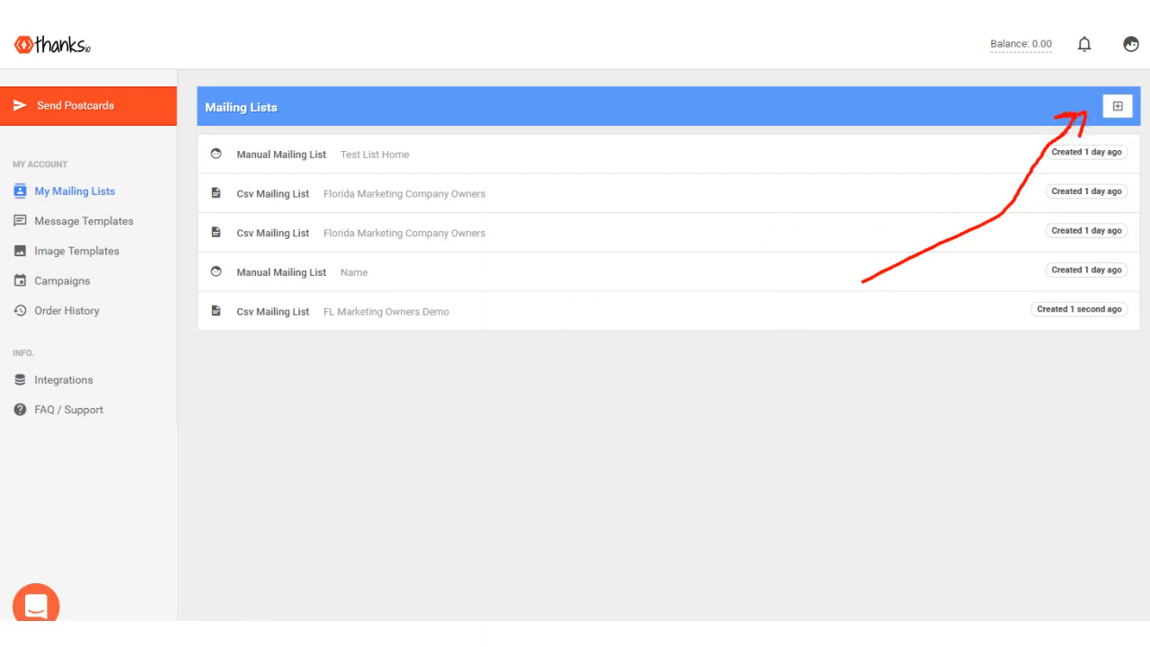
Start a new mailing list from a CSV upload and choose the flmarketingcoowners file.
{"action": "left_click", "coordinate": [1118, 110]}
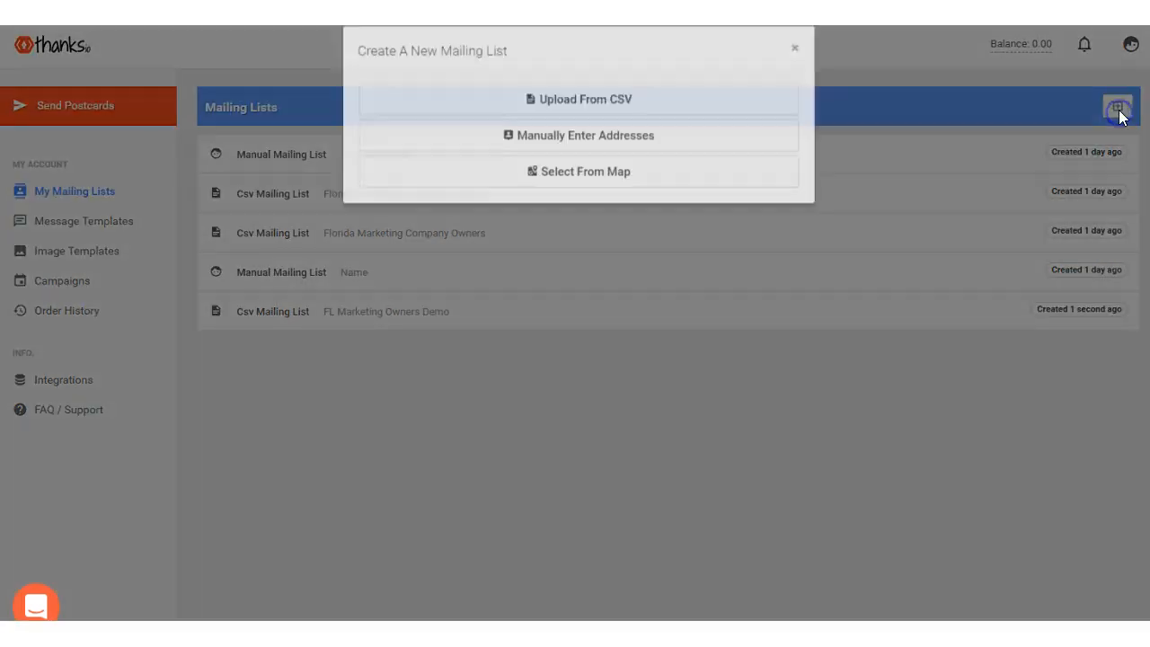
{"action": "left_click", "coordinate": [596, 116]}
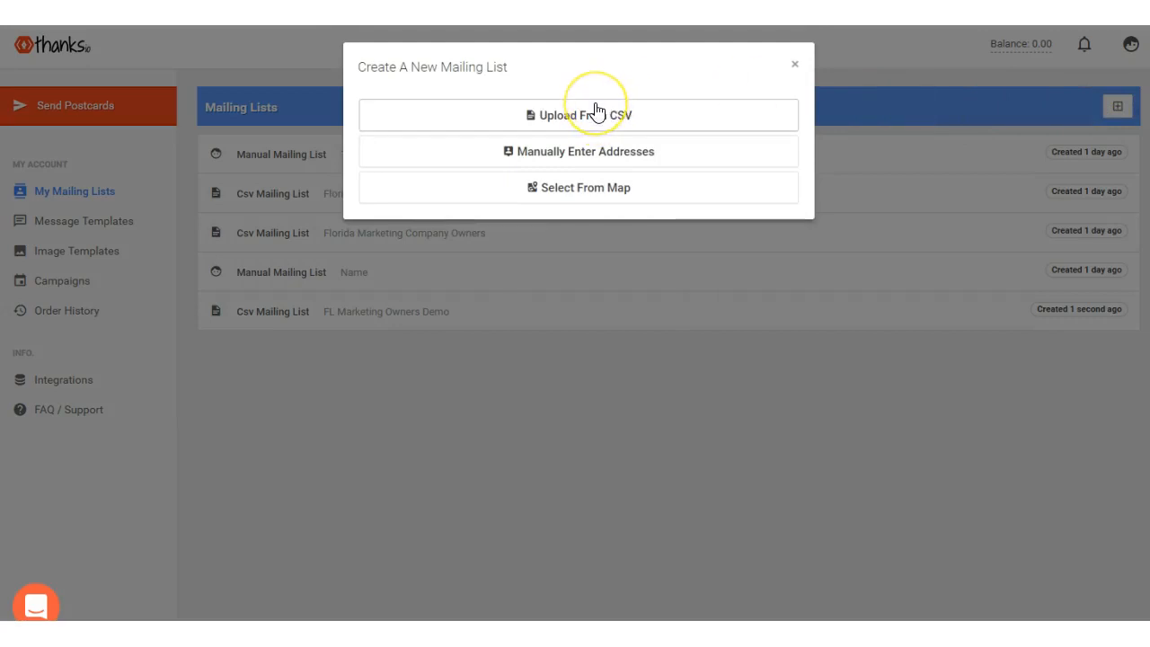
{"action": "left_click", "coordinate": [569, 158]}
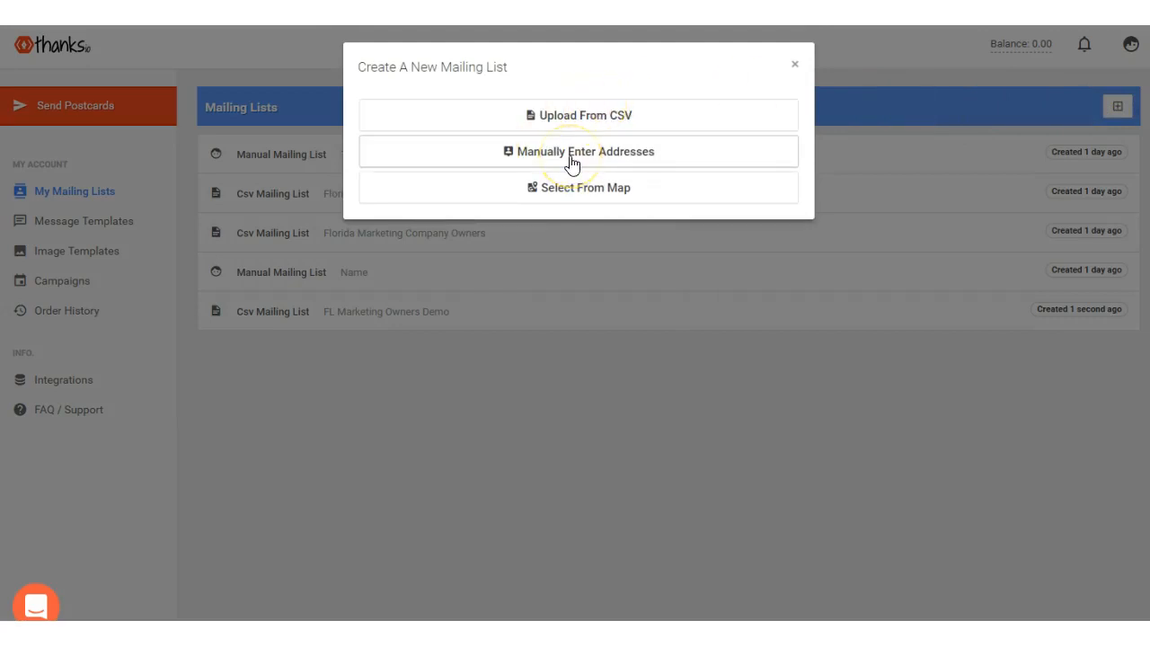
{"action": "left_click", "coordinate": [585, 124]}
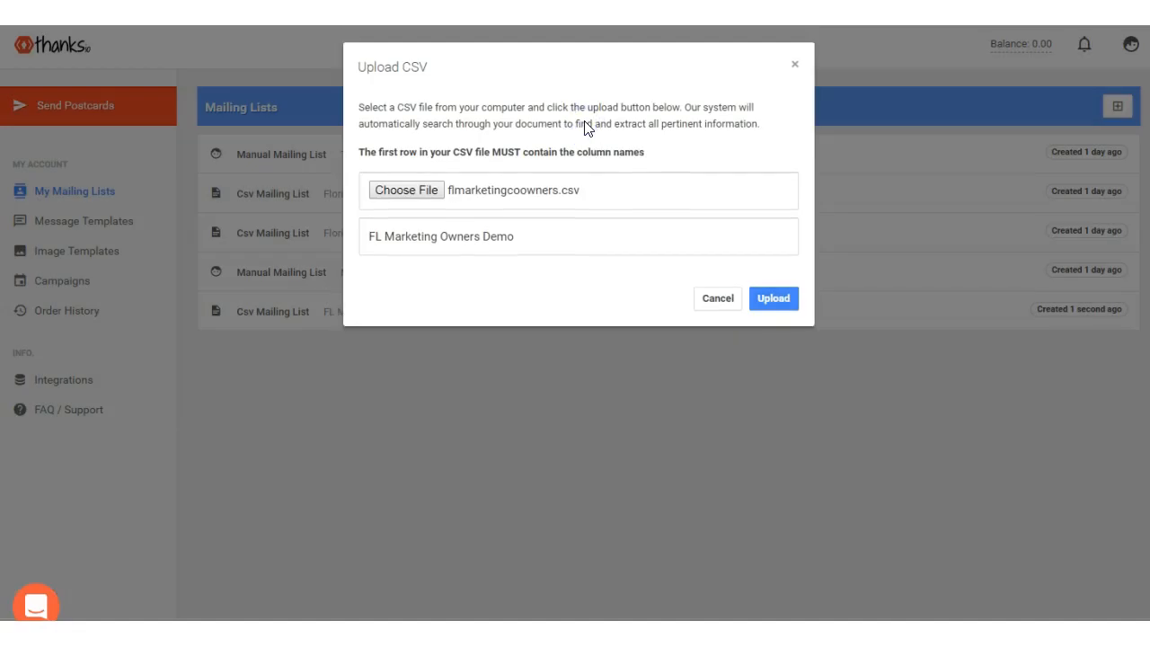
{"action": "left_click", "coordinate": [405, 190]}
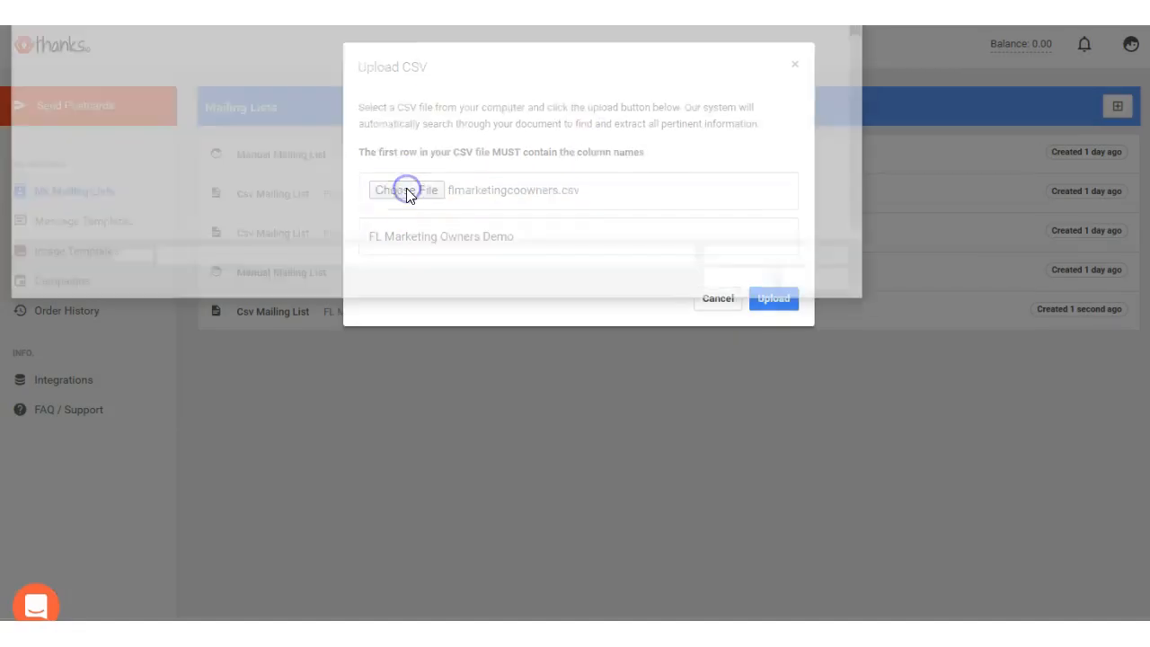
{"action": "scroll", "coordinate": [356, 162], "scroll_direction": "down", "scroll_amount": 6}
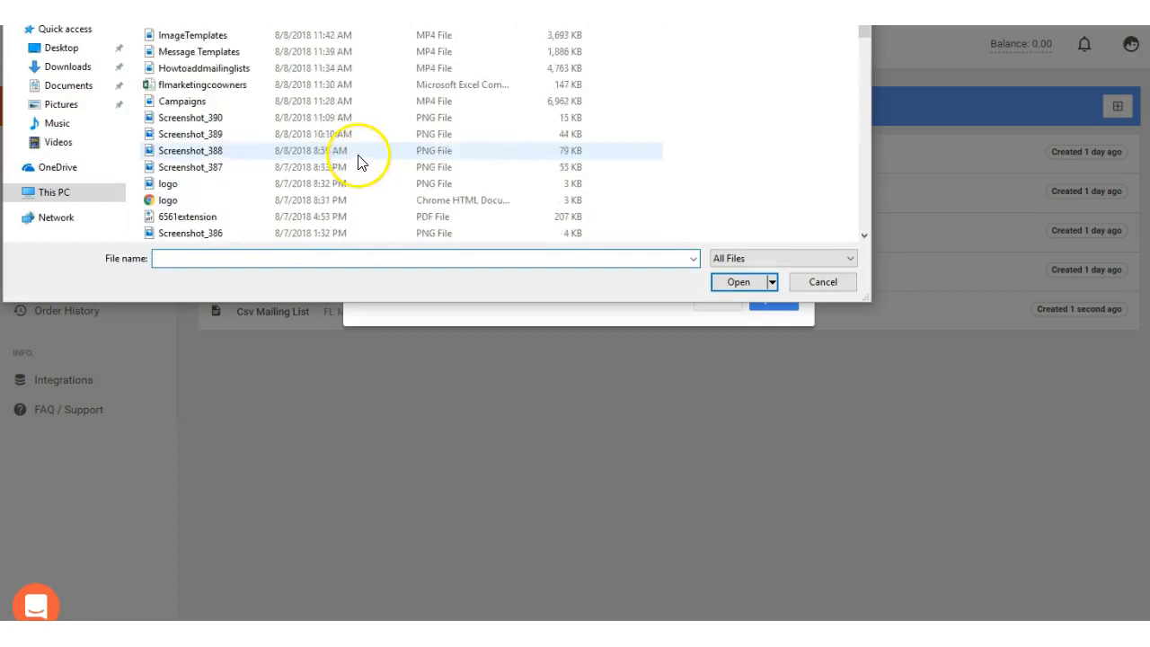
{"action": "scroll", "coordinate": [357, 159], "scroll_direction": "up", "scroll_amount": 2}
{"action": "left_click", "coordinate": [222, 134]}
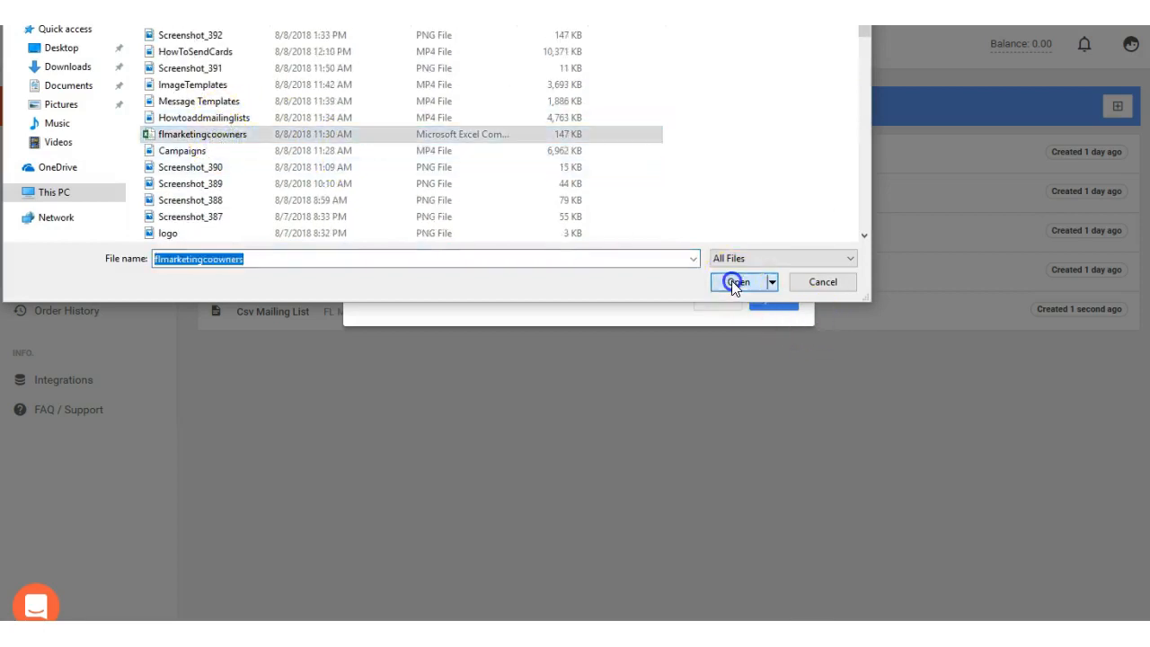
{"action": "left_click", "coordinate": [737, 282]}
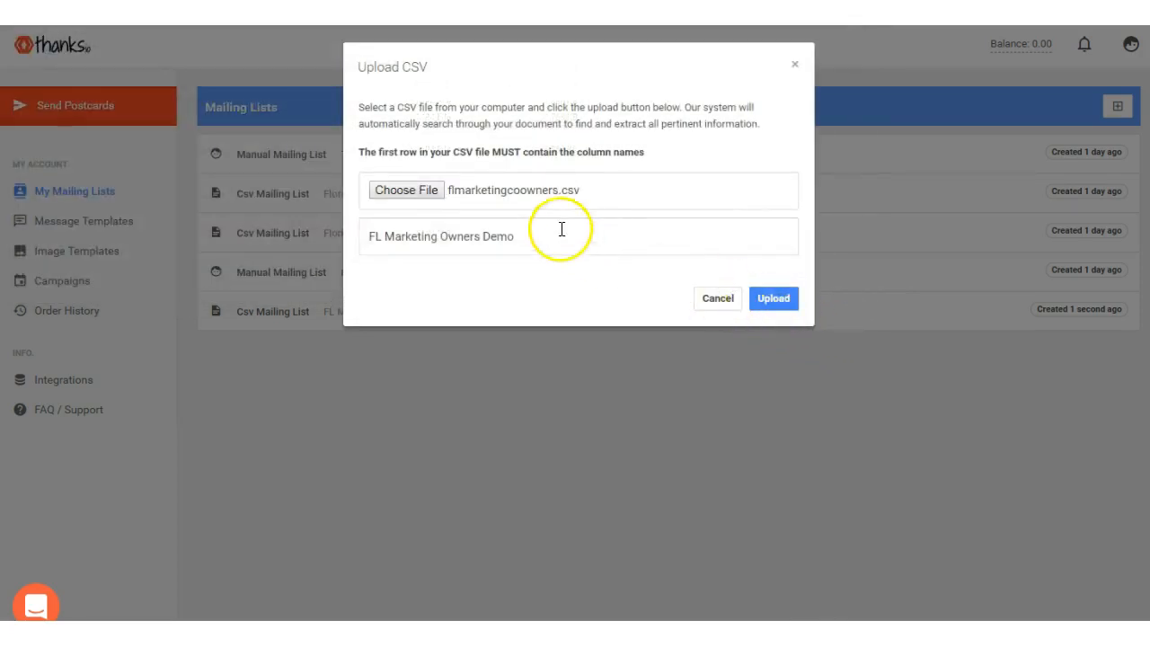
Upload the chosen CSV file with the list name FL Marketing Owners Demo.
{"action": "left_click", "coordinate": [512, 243]}
{"action": "triple_click", "coordinate": [461, 236]}
{"action": "left_click", "coordinate": [766, 302]}
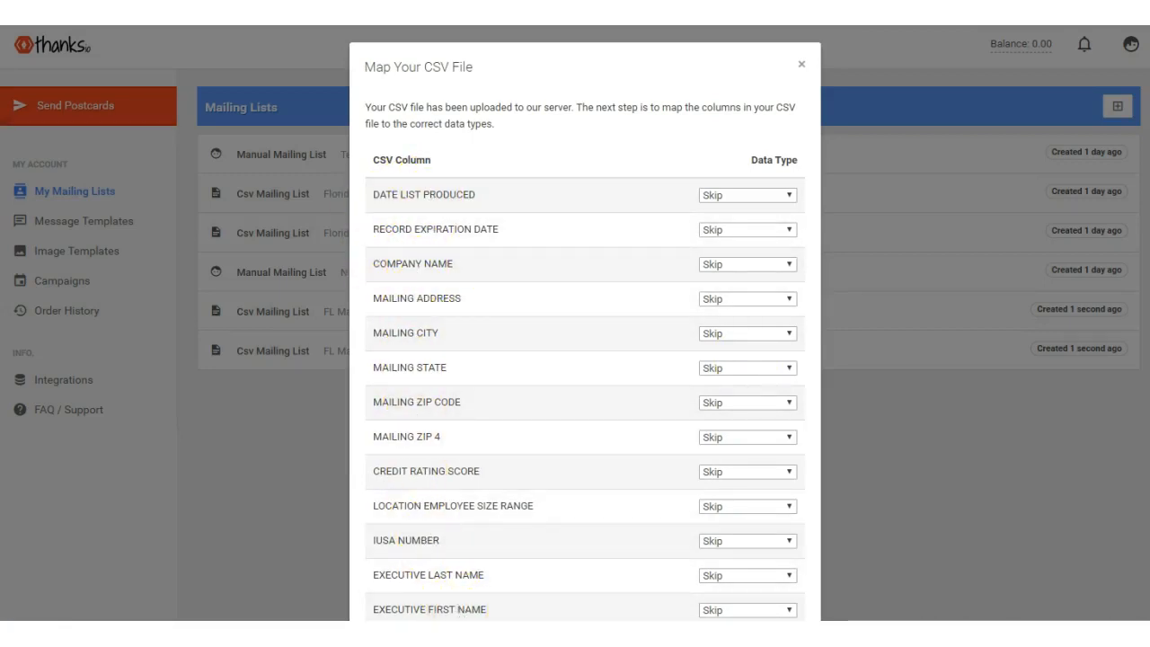
Map the mailing address, state, ZIP code and city columns to Address, State / Province, Zip / Postal Code and City.
{"action": "left_click", "coordinate": [745, 197]}
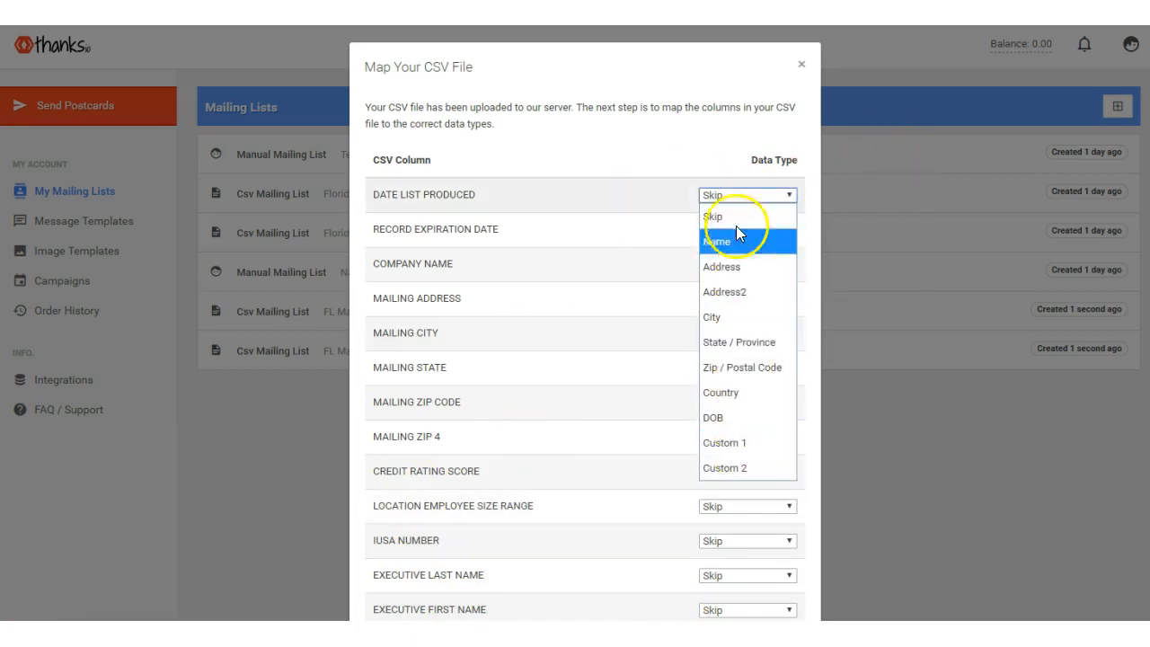
{"action": "left_click", "coordinate": [732, 198]}
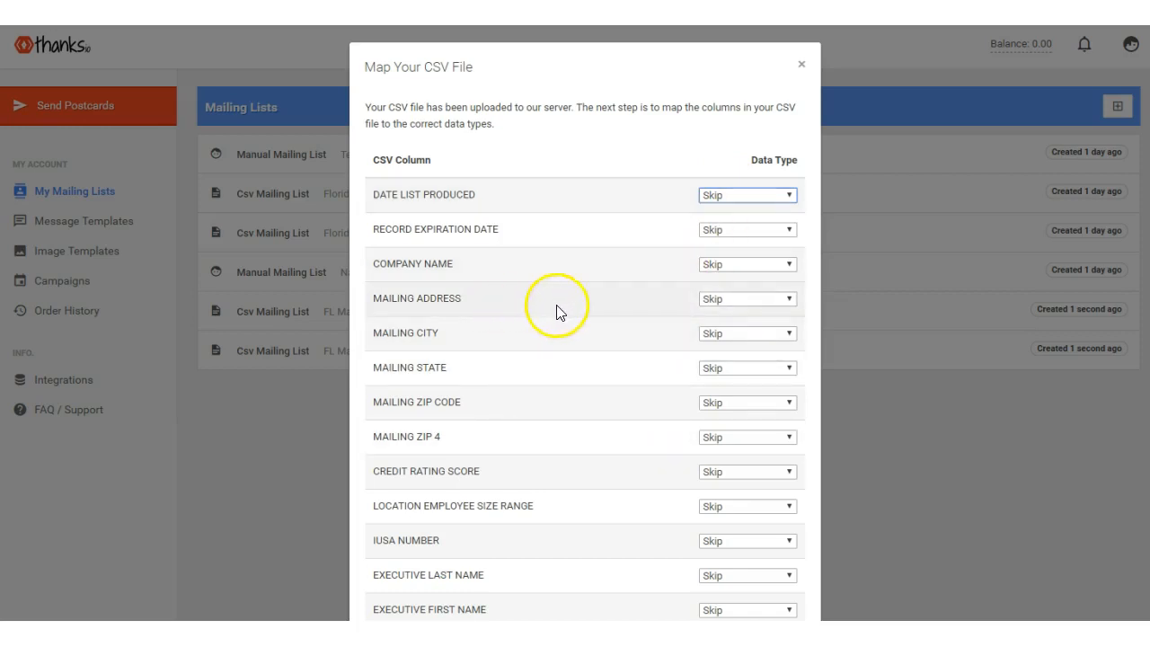
{"action": "left_click", "coordinate": [740, 299]}
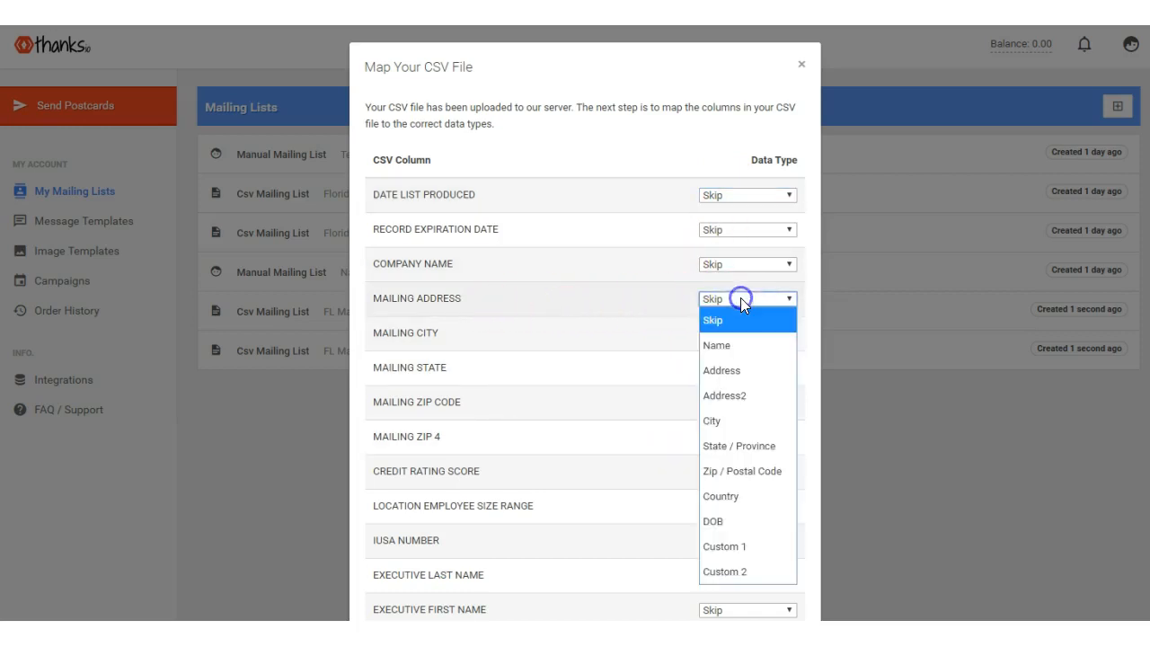
{"action": "left_click", "coordinate": [735, 370]}
{"action": "left_click", "coordinate": [734, 368]}
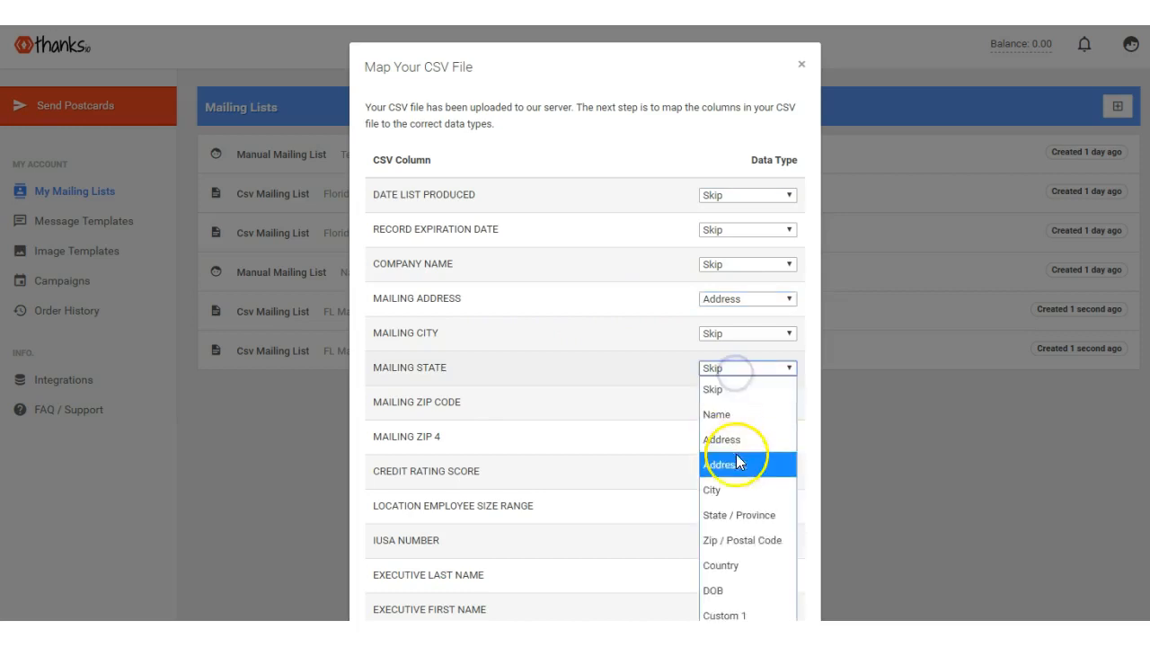
{"action": "left_click", "coordinate": [726, 516]}
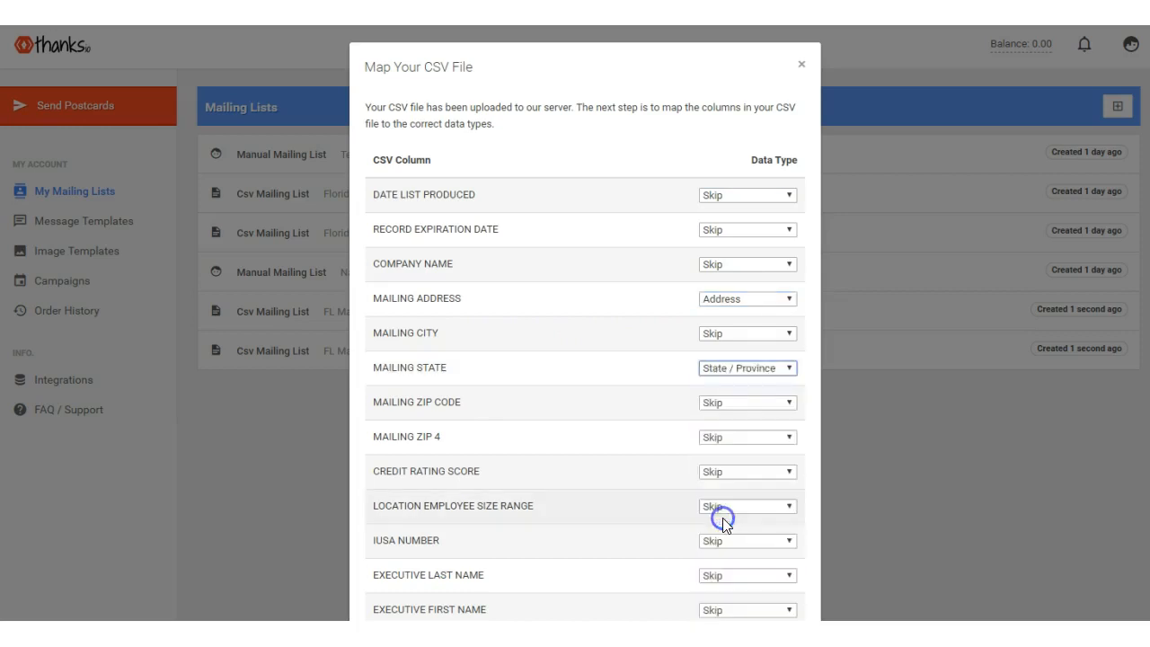
{"action": "left_click", "coordinate": [710, 403]}
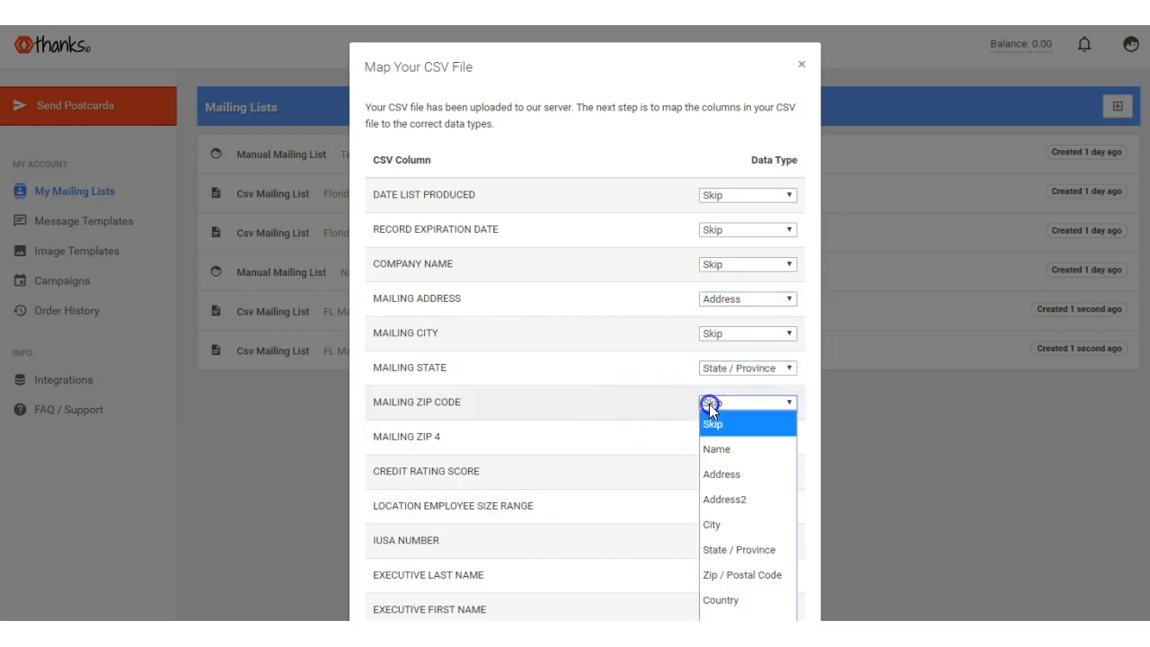
{"action": "left_click", "coordinate": [746, 575]}
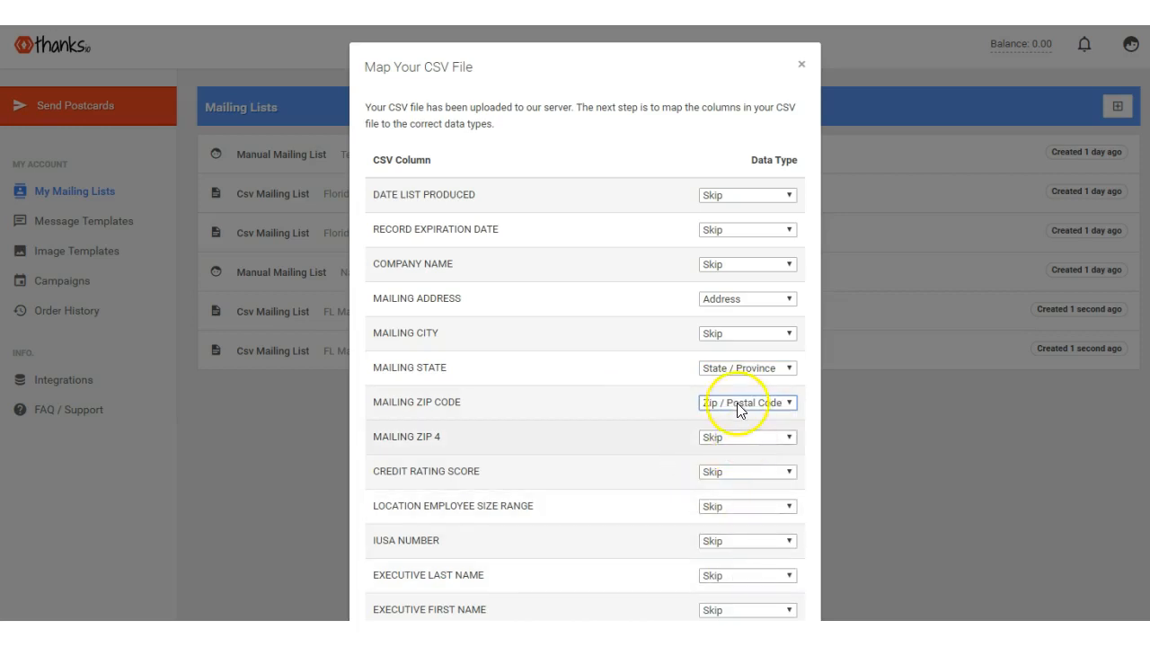
{"action": "left_click", "coordinate": [728, 334]}
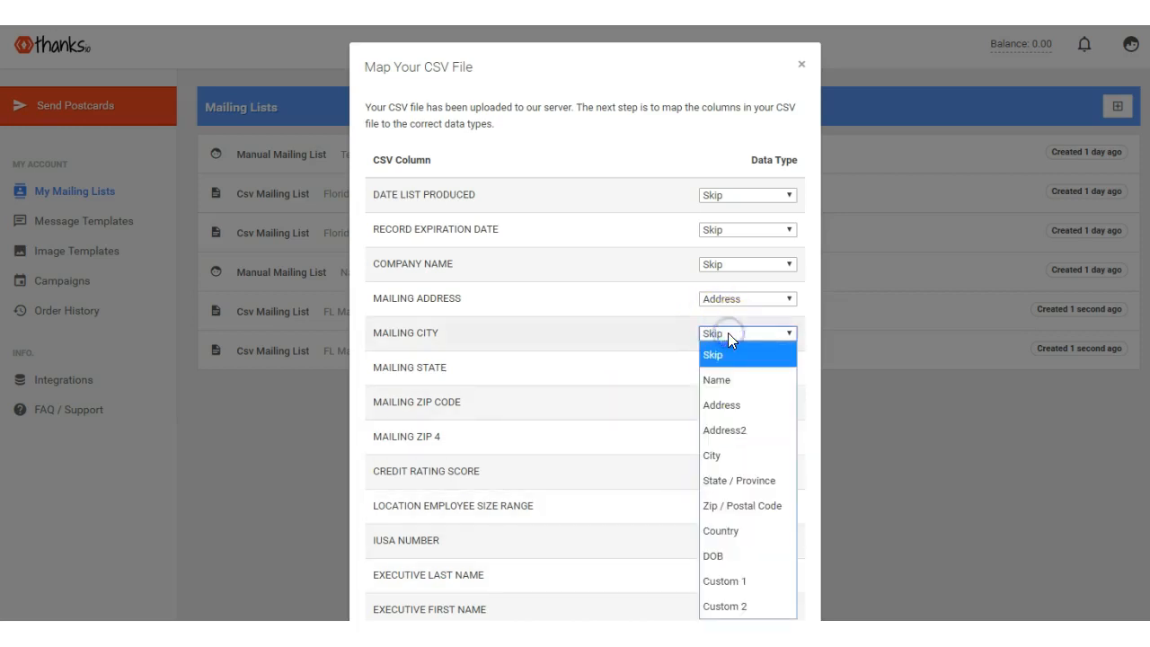
{"action": "left_click", "coordinate": [730, 456]}
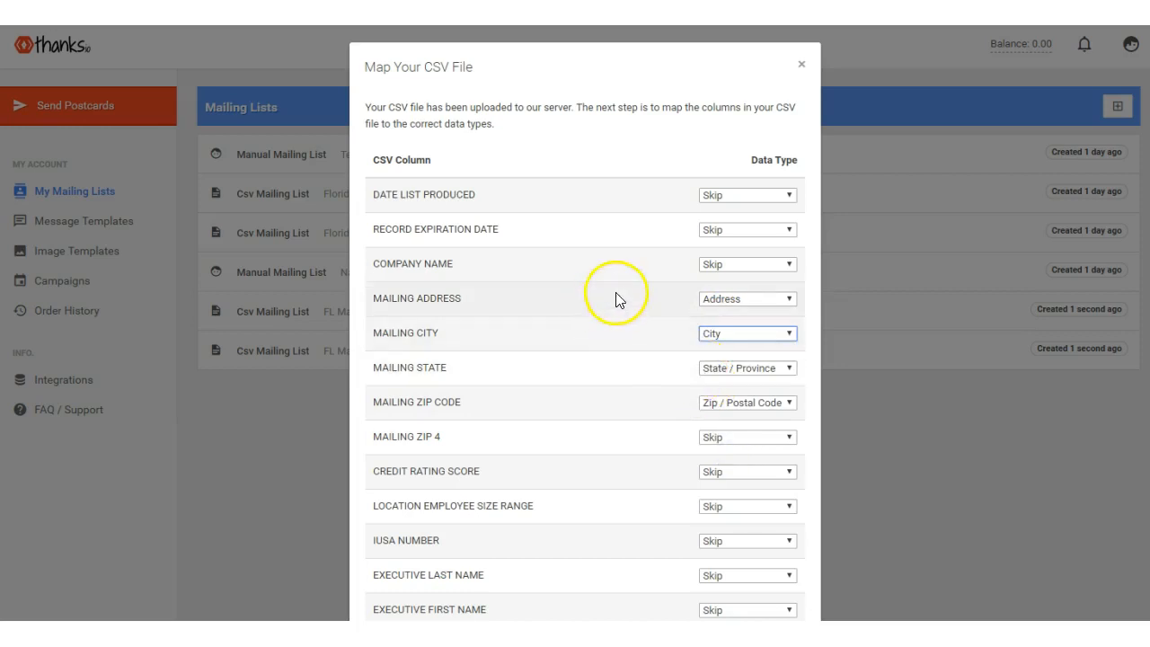
Map Company Name to Name, IUSA Number to DOB and Record Expiration Date to Custom 2, and close the mapping dialog.
{"action": "left_click", "coordinate": [711, 264]}
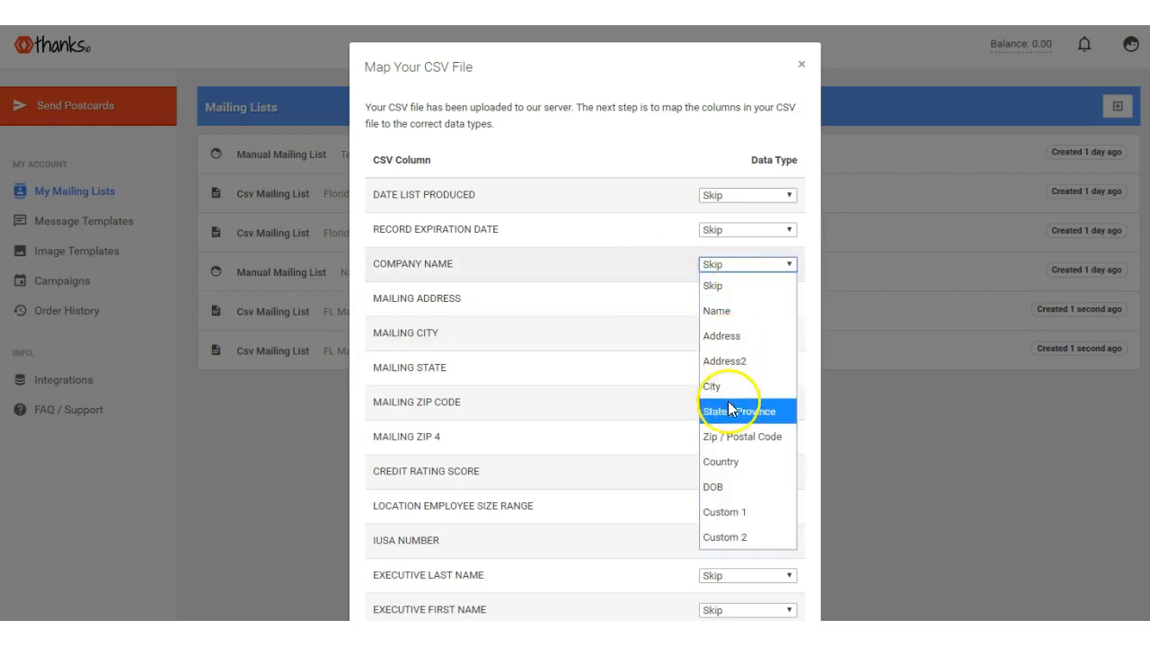
{"action": "left_click", "coordinate": [723, 311]}
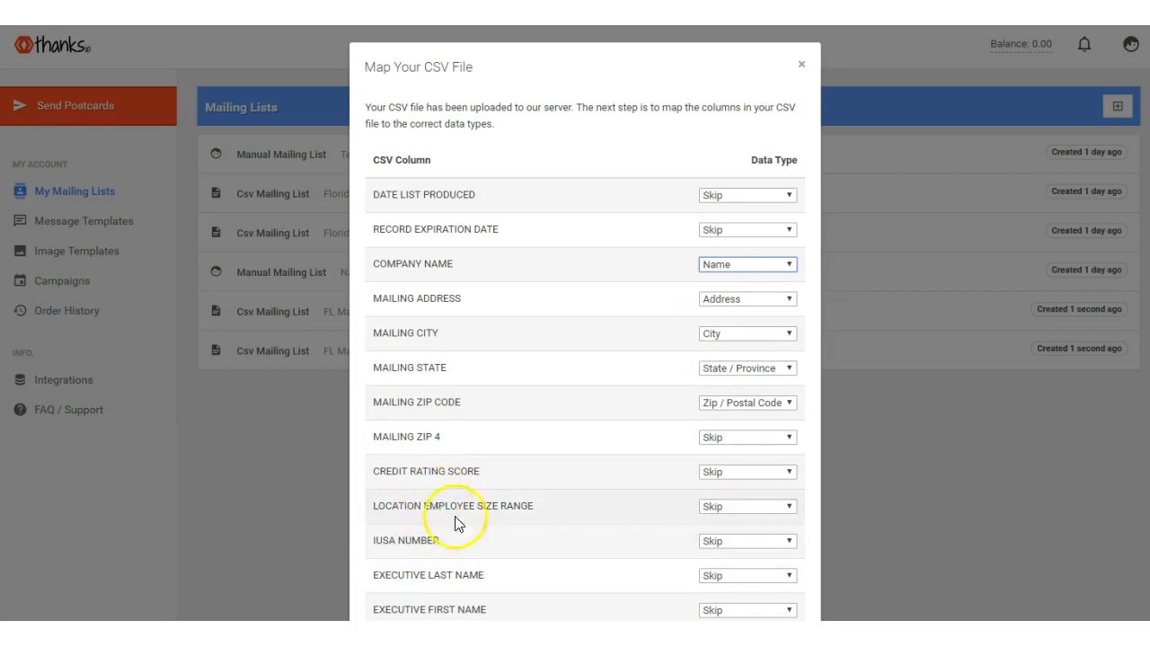
{"action": "left_click", "coordinate": [711, 541]}
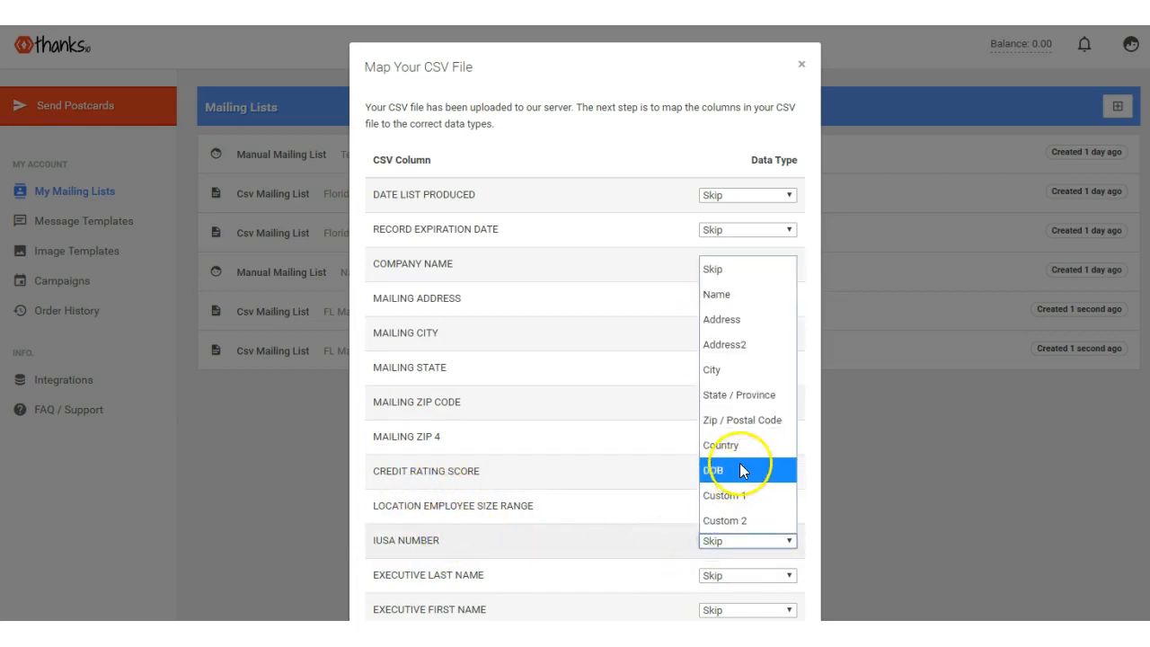
{"action": "left_click", "coordinate": [731, 469]}
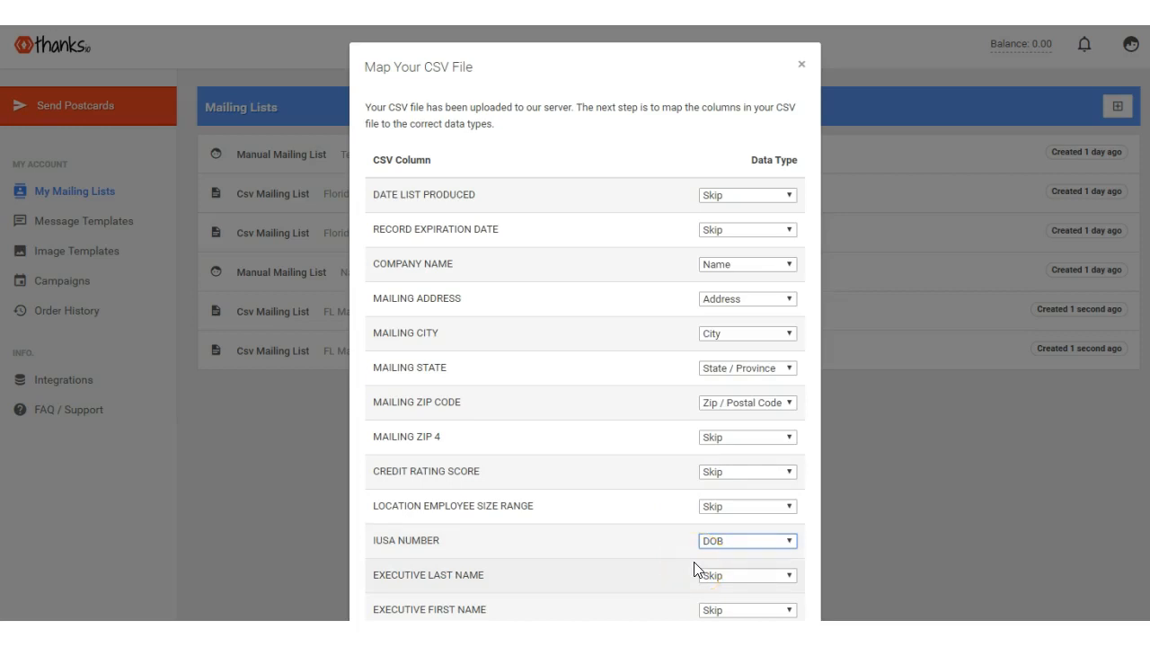
{"action": "left_click", "coordinate": [735, 230]}
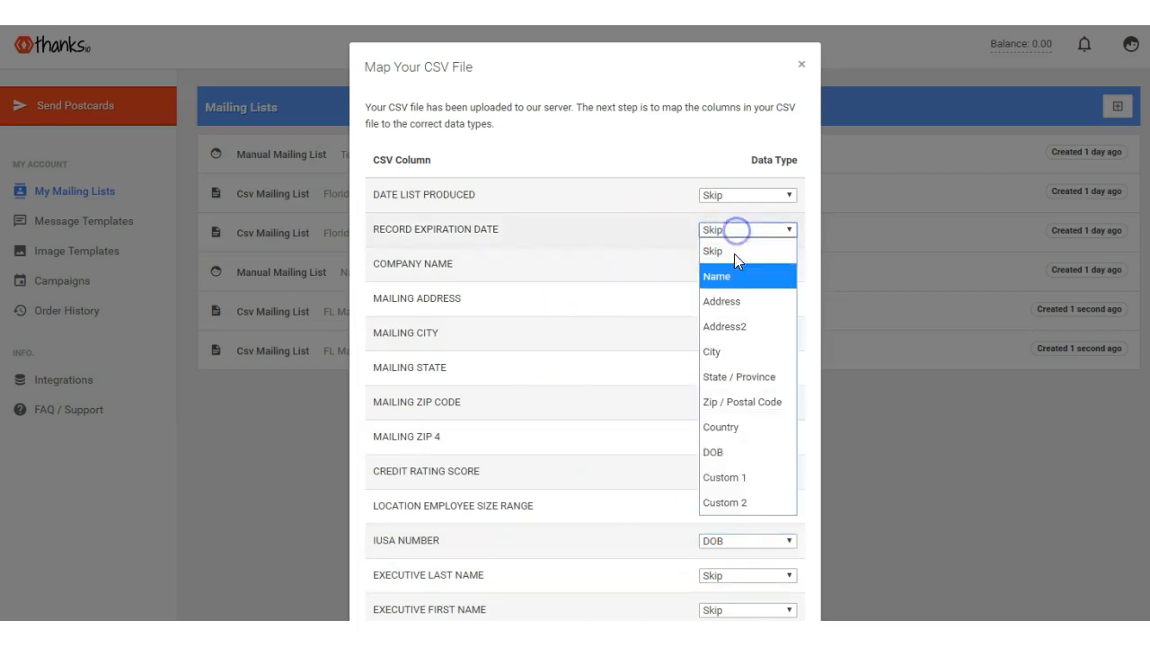
{"action": "left_click", "coordinate": [722, 501]}
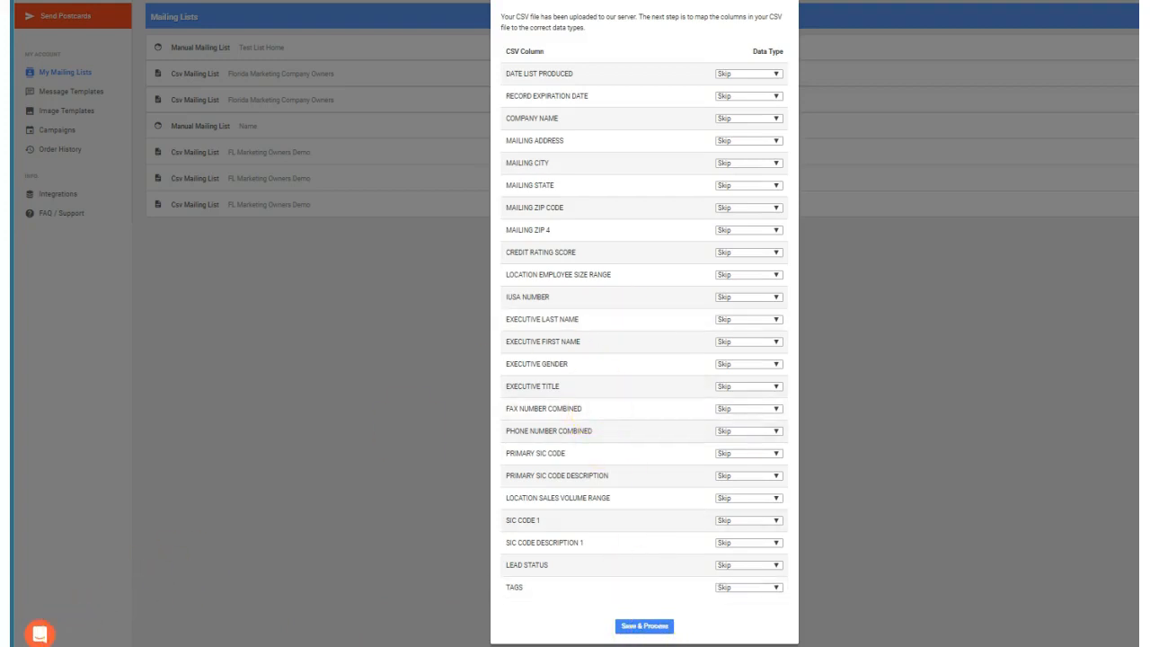
{"action": "key", "text": "Escape"}
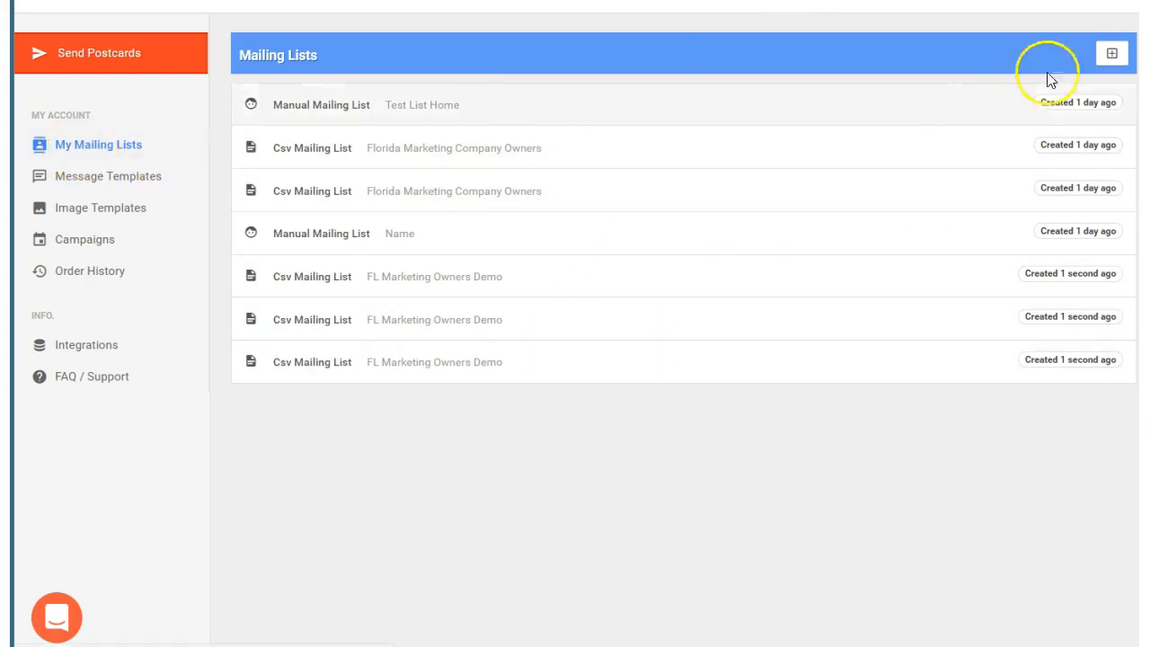
Create a new mailing list for manually entered addresses with the description Manual.
{"action": "left_click", "coordinate": [1111, 54]}
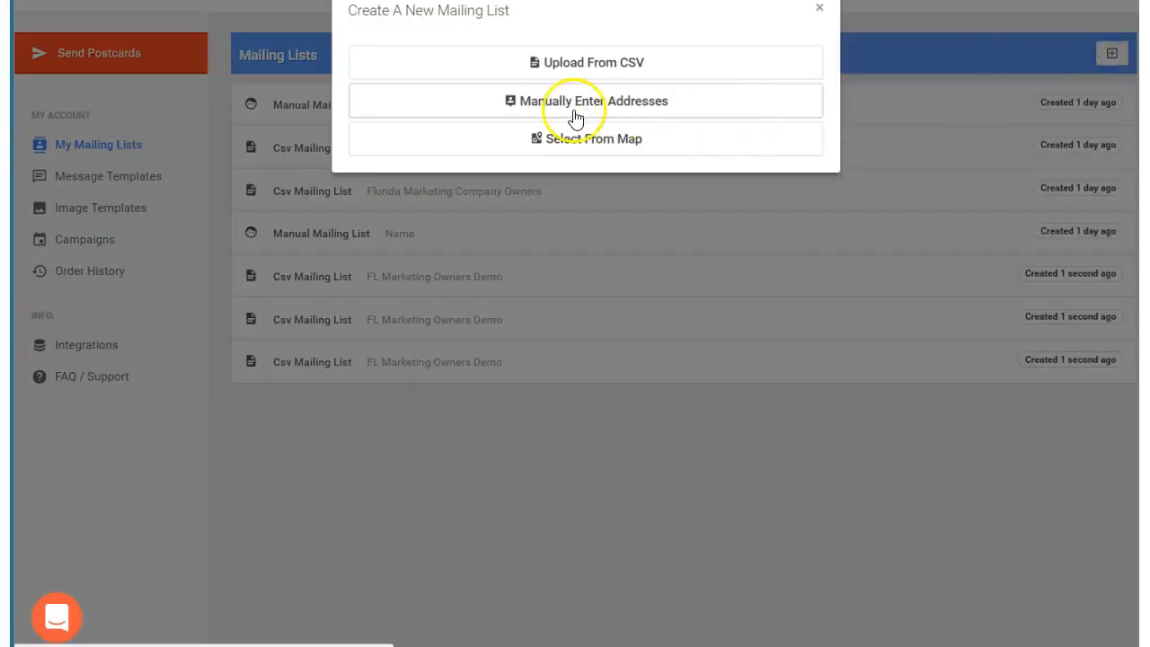
{"action": "left_click", "coordinate": [577, 112]}
{"action": "left_click", "coordinate": [440, 115]}
{"action": "type", "text": "Manual"}
{"action": "left_click", "coordinate": [790, 182]}
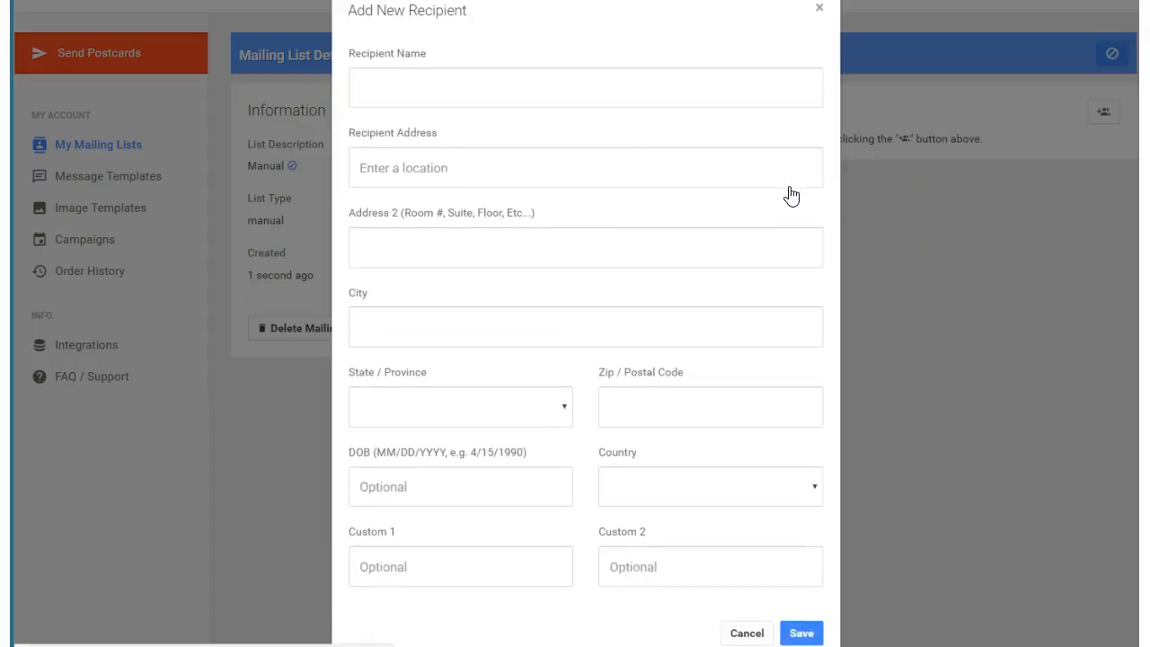
Open the new recipient form for the Manual list, look through its fields, and cancel without adding anyone.
{"action": "left_click", "coordinate": [611, 179]}
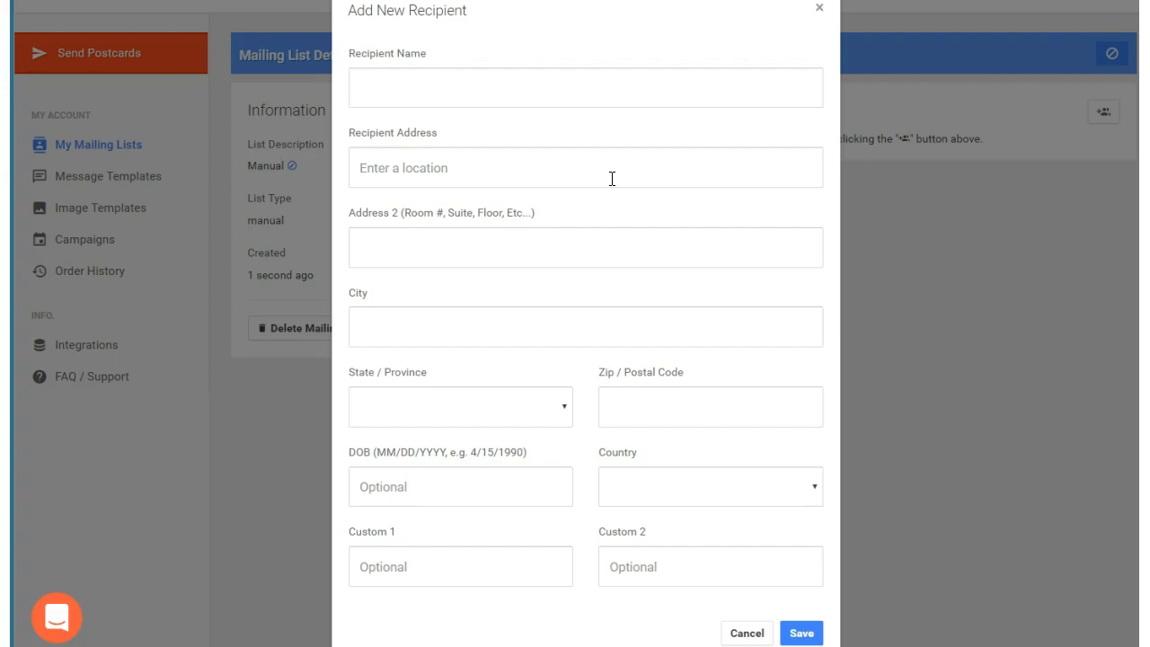
{"action": "scroll", "coordinate": [642, 365], "scroll_direction": "down", "scroll_amount": 1}
{"action": "scroll", "coordinate": [431, 90], "scroll_direction": "up", "scroll_amount": 1}
{"action": "left_click", "coordinate": [413, 79]}
{"action": "scroll", "coordinate": [498, 222], "scroll_direction": "down", "scroll_amount": 1}
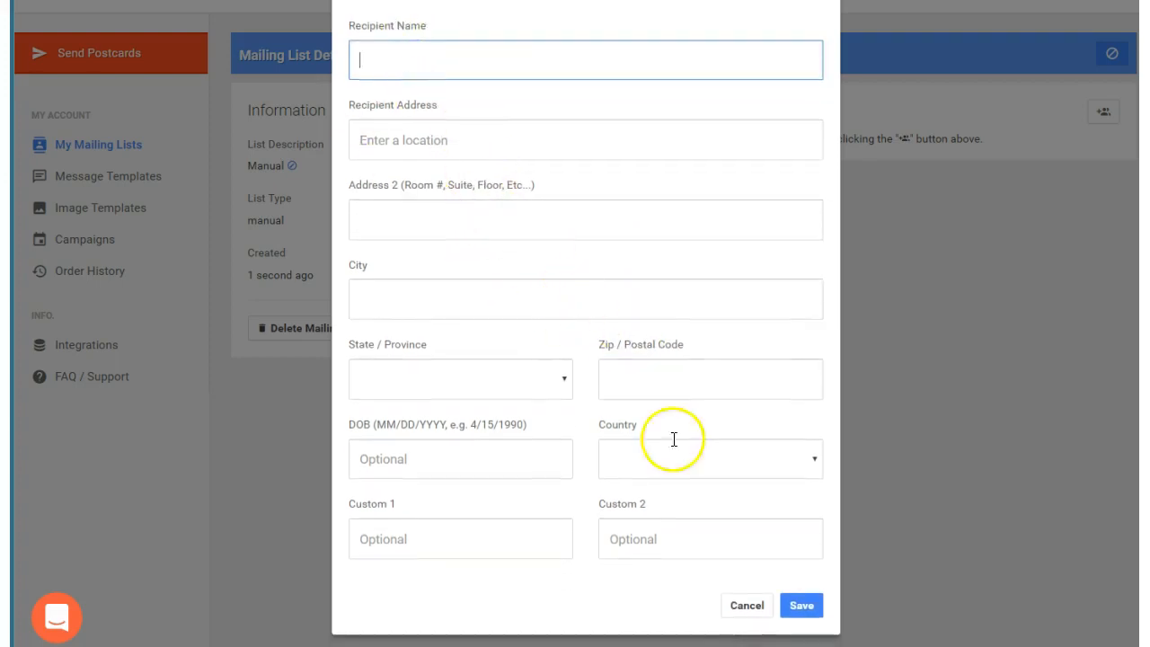
{"action": "left_click", "coordinate": [747, 605]}
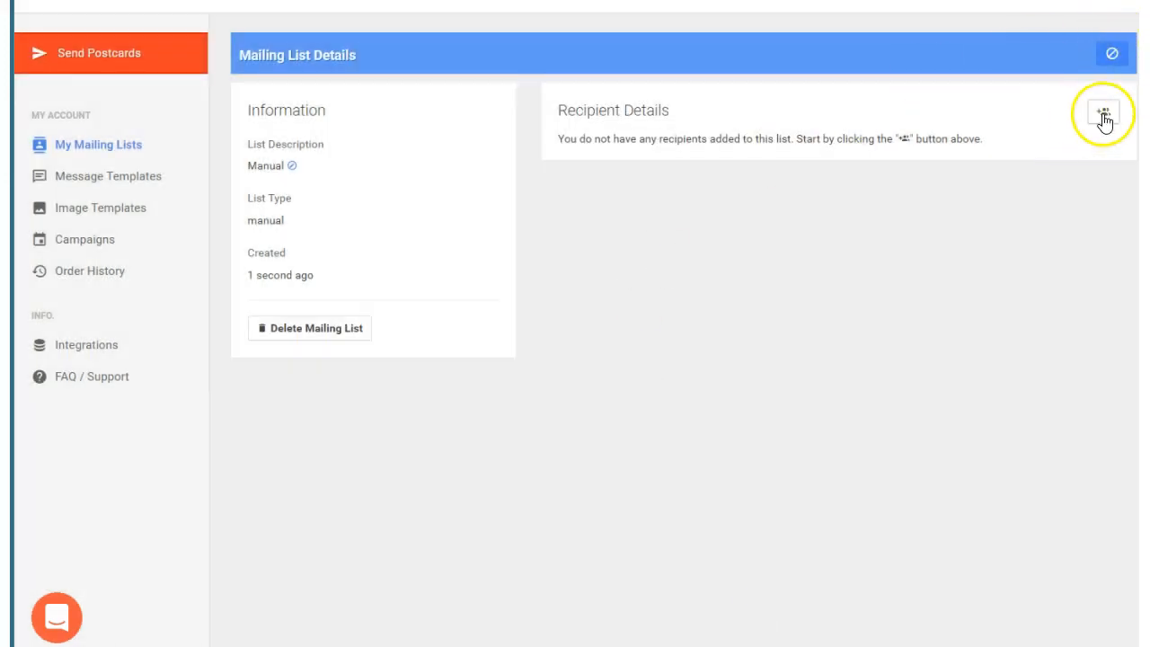
Start a new mailing list using Select From Map and search for addresses within a rectangular area drawn around York Galleria.
{"action": "left_click", "coordinate": [773, 70]}
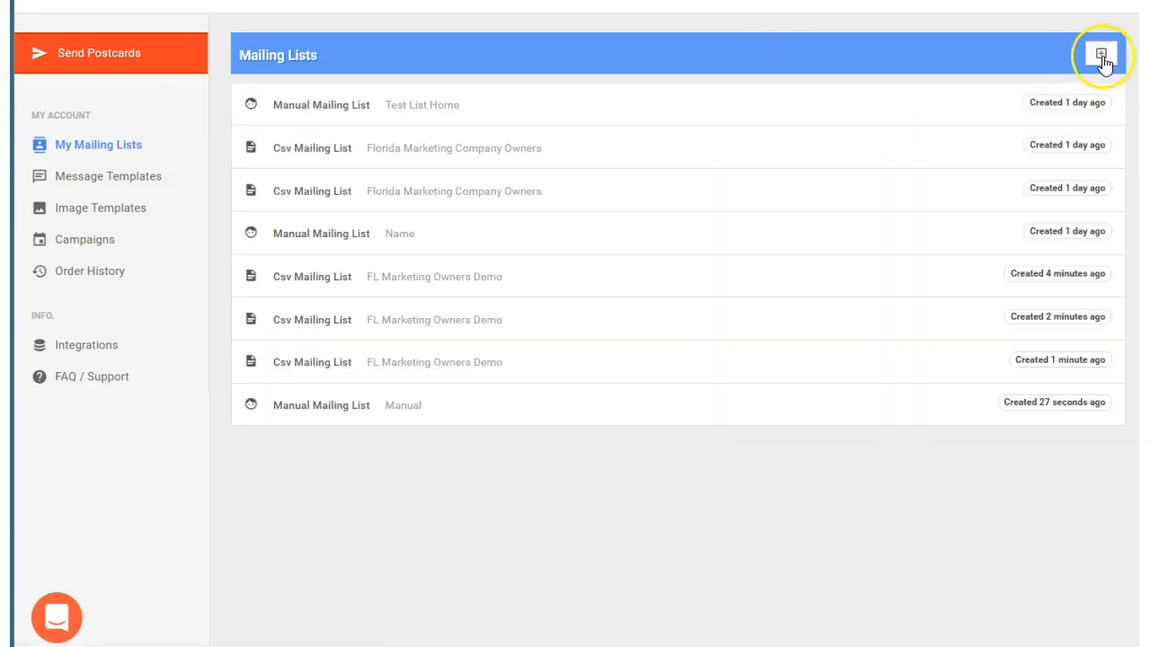
{"action": "left_click", "coordinate": [1102, 55]}
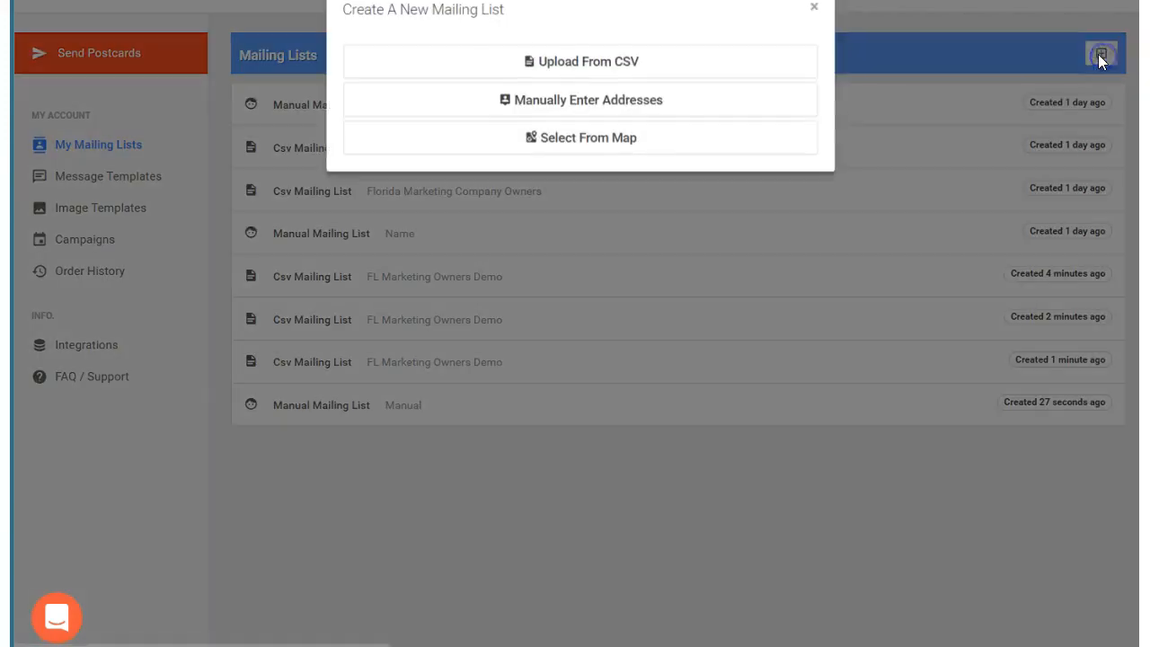
{"action": "left_click", "coordinate": [584, 143]}
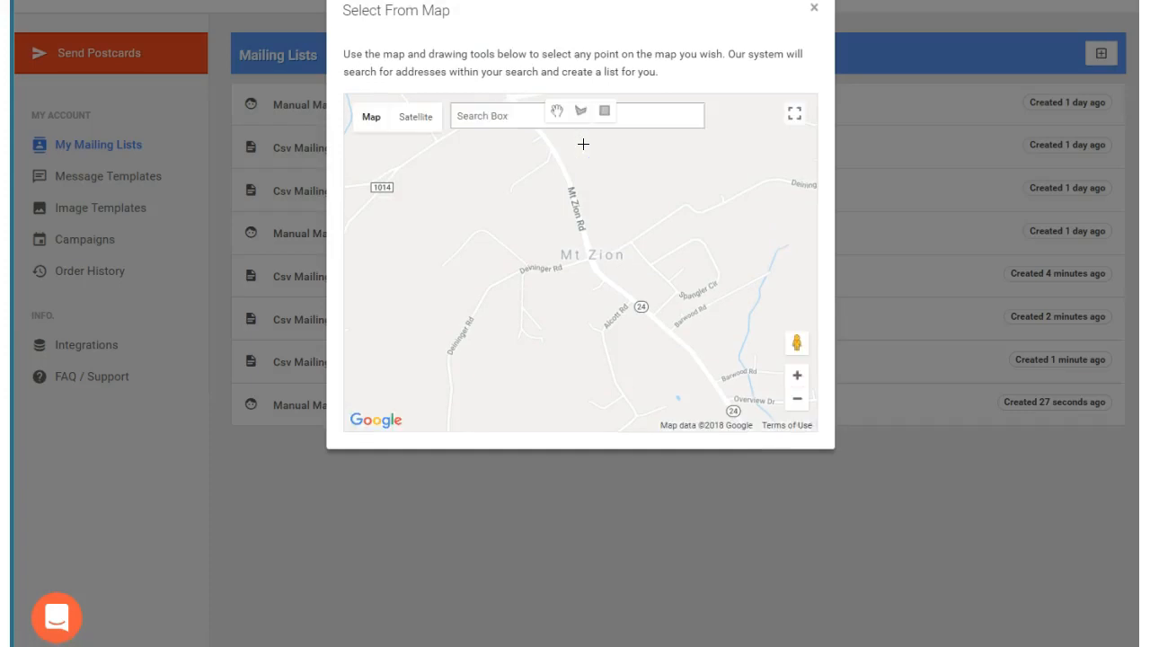
{"action": "left_click", "coordinate": [797, 375]}
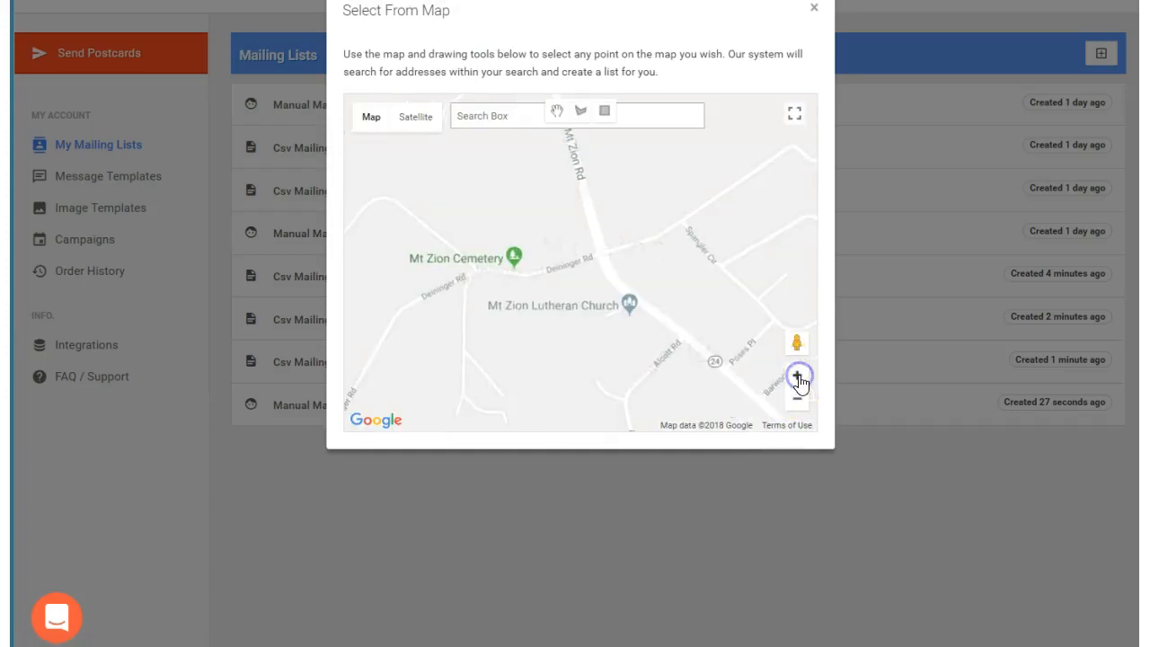
{"action": "left_click", "coordinate": [797, 400]}
{"action": "left_click", "coordinate": [797, 400]}
{"action": "left_click", "coordinate": [797, 400]}
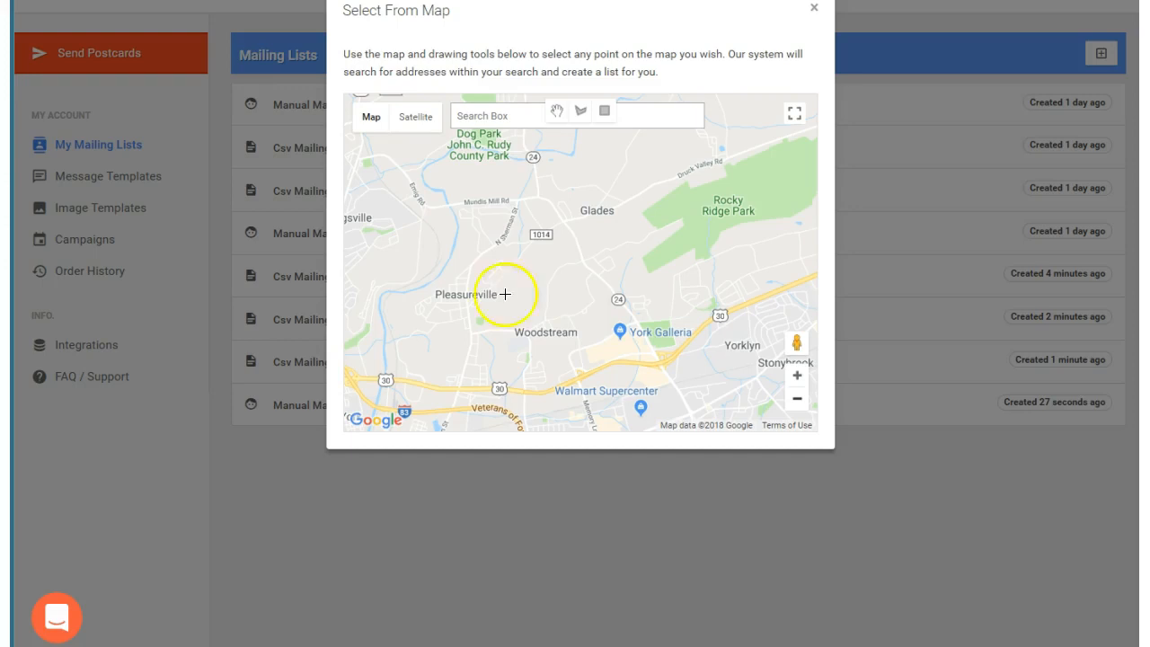
{"action": "left_click", "coordinate": [604, 111]}
{"action": "left_click_drag", "start_coordinate": [548, 273], "coordinate": [717, 363]}
Examine the number of addresses found in the selected map area and close the map selection without saving a list.
{"action": "left_click_drag", "start_coordinate": [555, 212], "coordinate": [569, 212]}
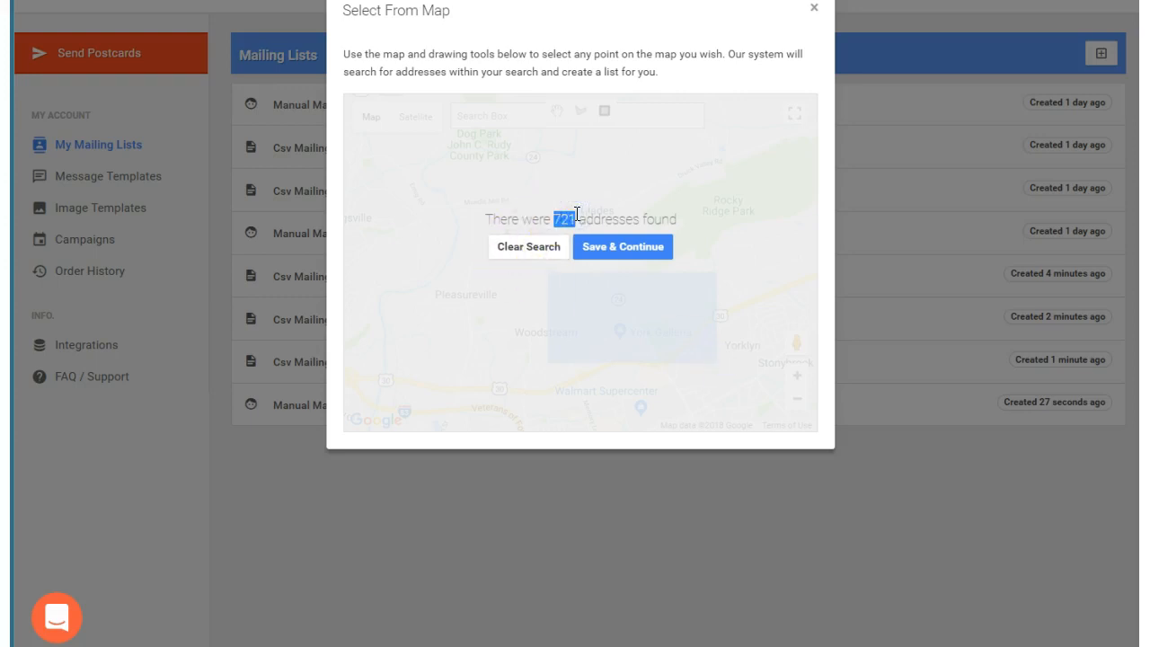
{"action": "left_click", "coordinate": [629, 255]}
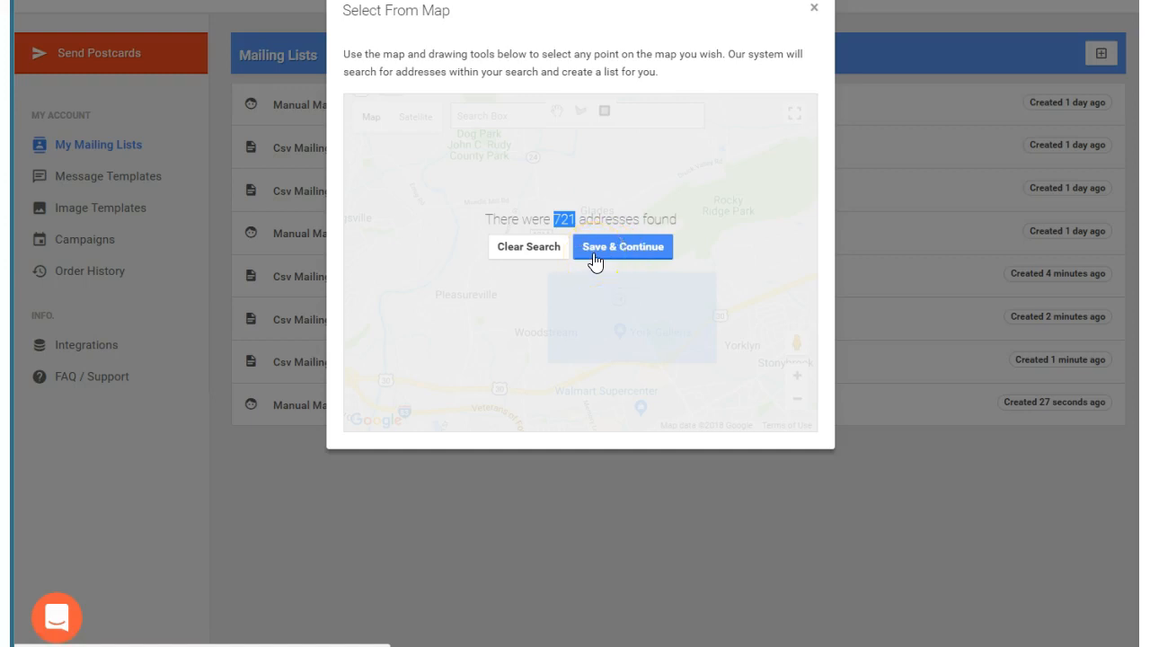
{"action": "left_click", "coordinate": [813, 8]}
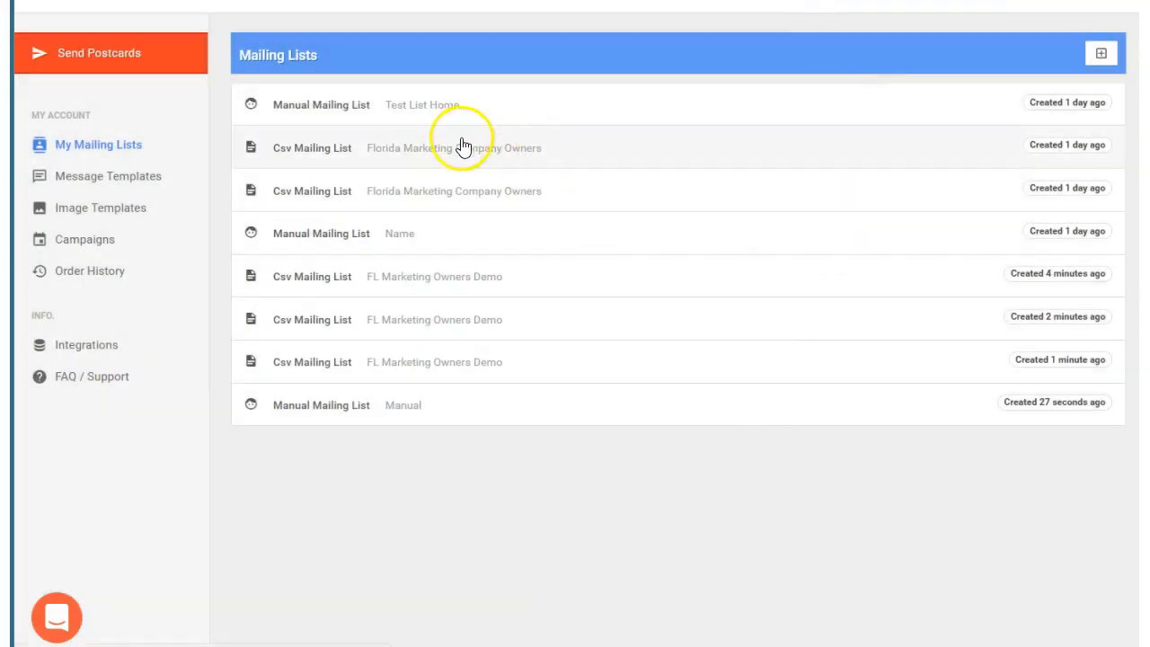
Review the options for creating a new mailing list, and dismiss them without choosing one.
{"action": "left_click", "coordinate": [1102, 56]}
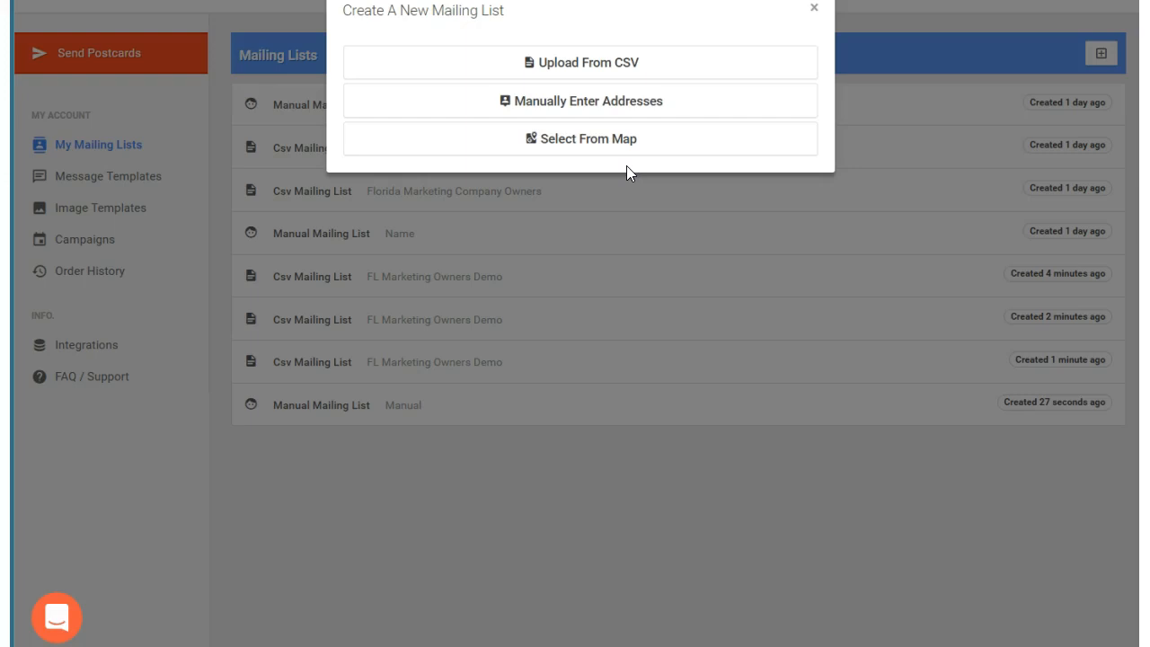
{"action": "mouse_move", "coordinate": [162, 480]}
{"action": "left_mouse_down"}
{"action": "mouse_move", "coordinate": [81, 539]}
{"action": "mouse_move", "coordinate": [55, 586]}
{"action": "left_mouse_up"}
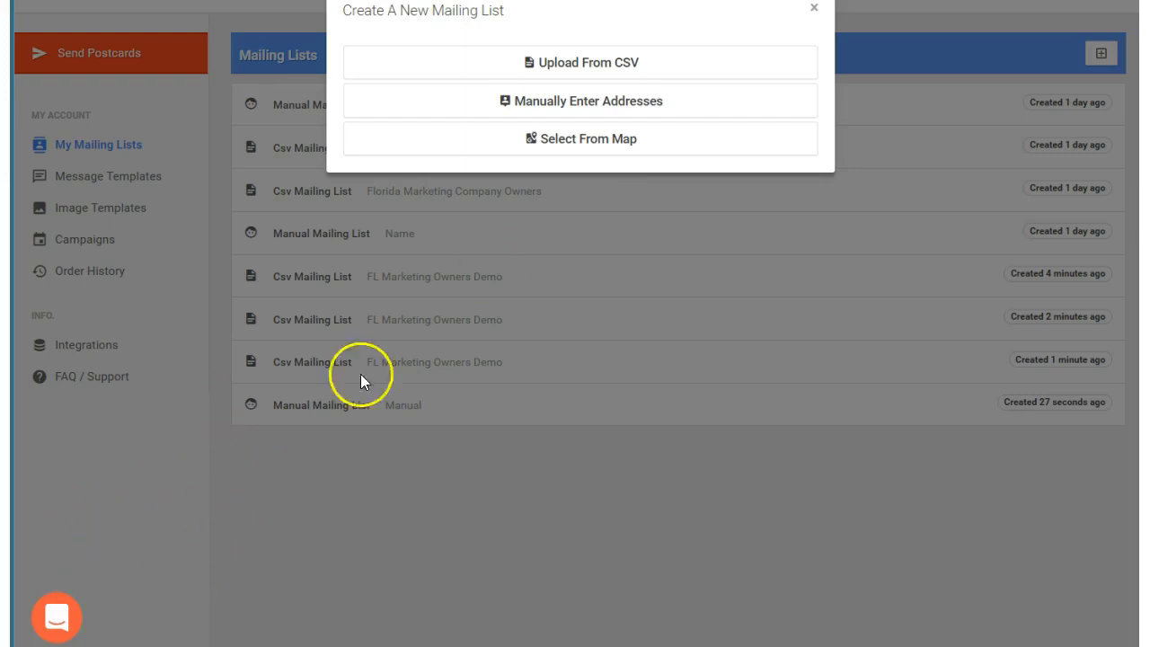
{"action": "left_click", "coordinate": [813, 11]}
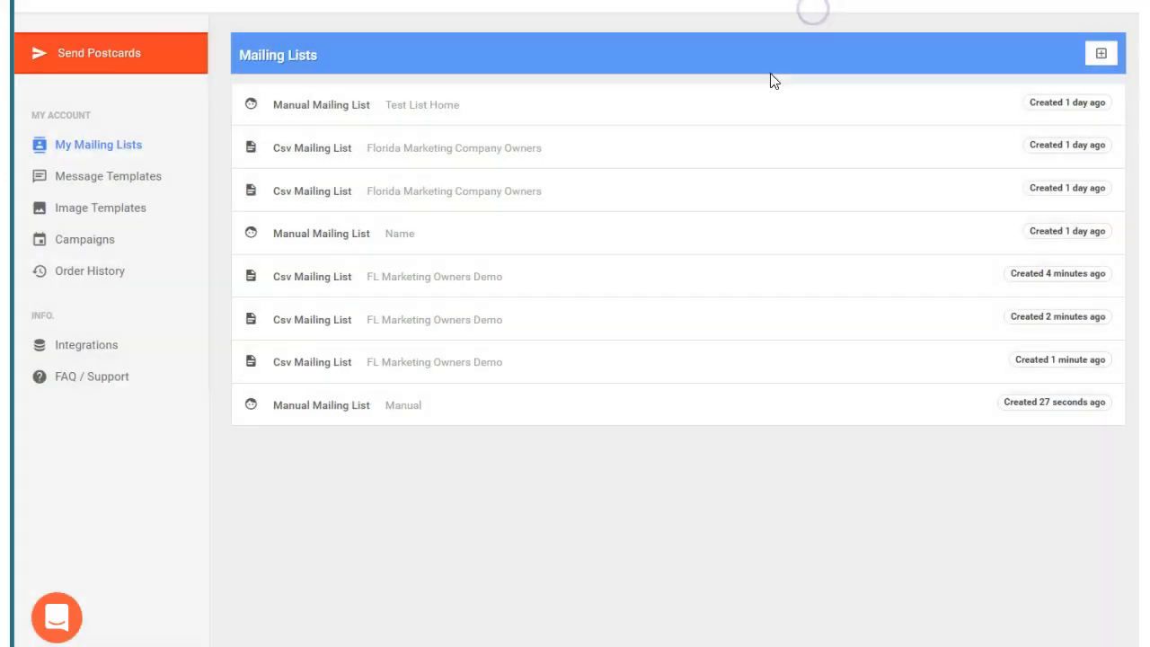